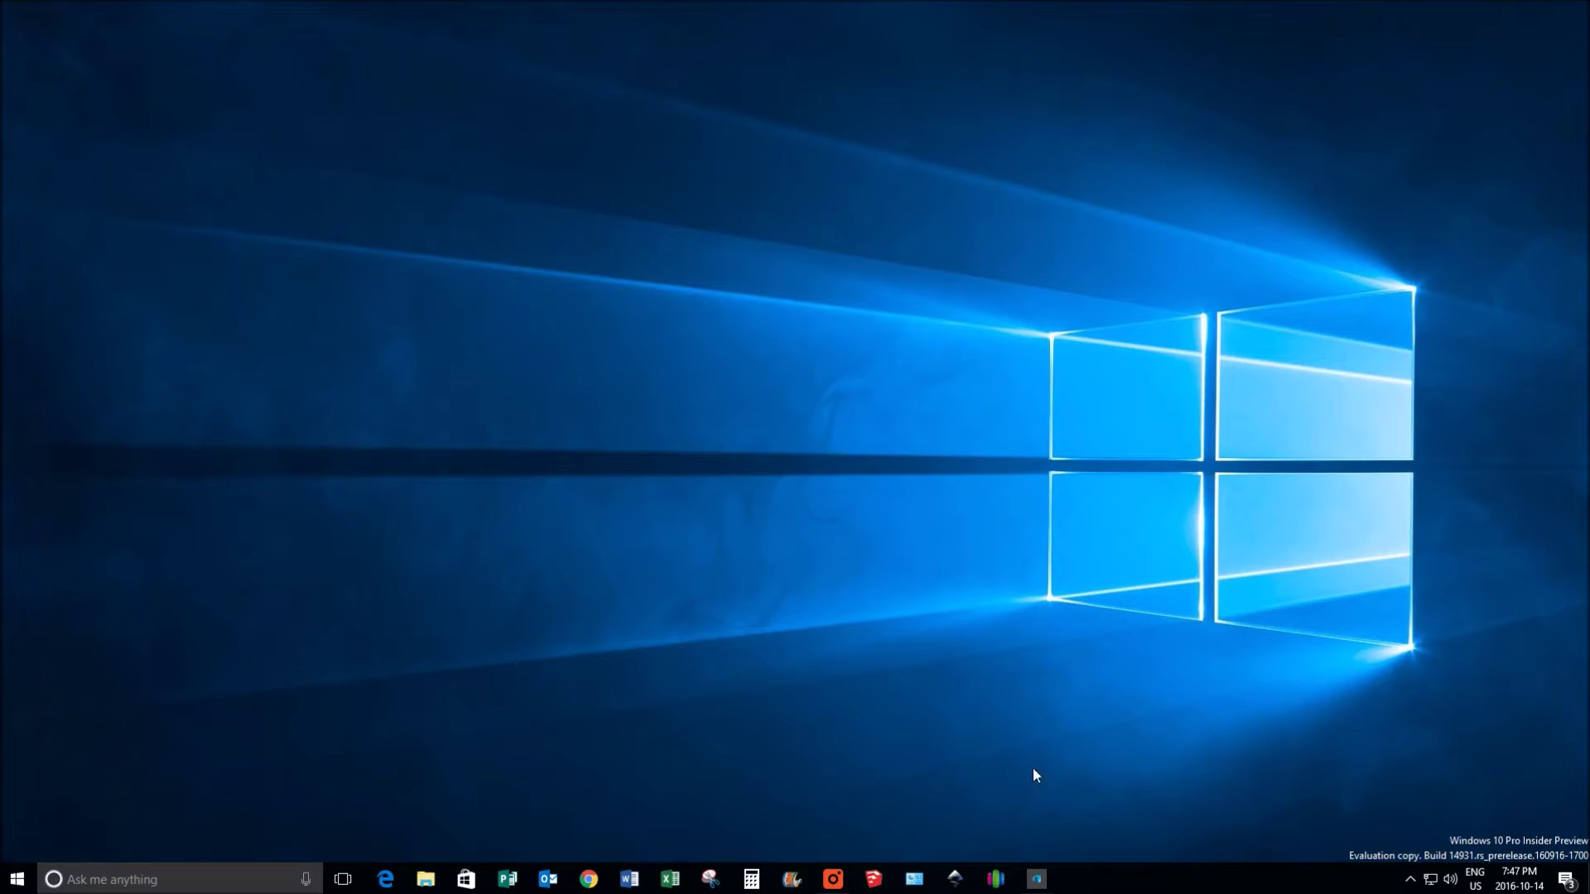
Switch to 3D Builder and inspect the two-tray stand from several angles, including the underside where the column meets the trays.
{"action": "left_click", "coordinate": [1040, 880]}
{"action": "left_click_drag", "start_coordinate": [1225, 588], "coordinate": [694, 454]}
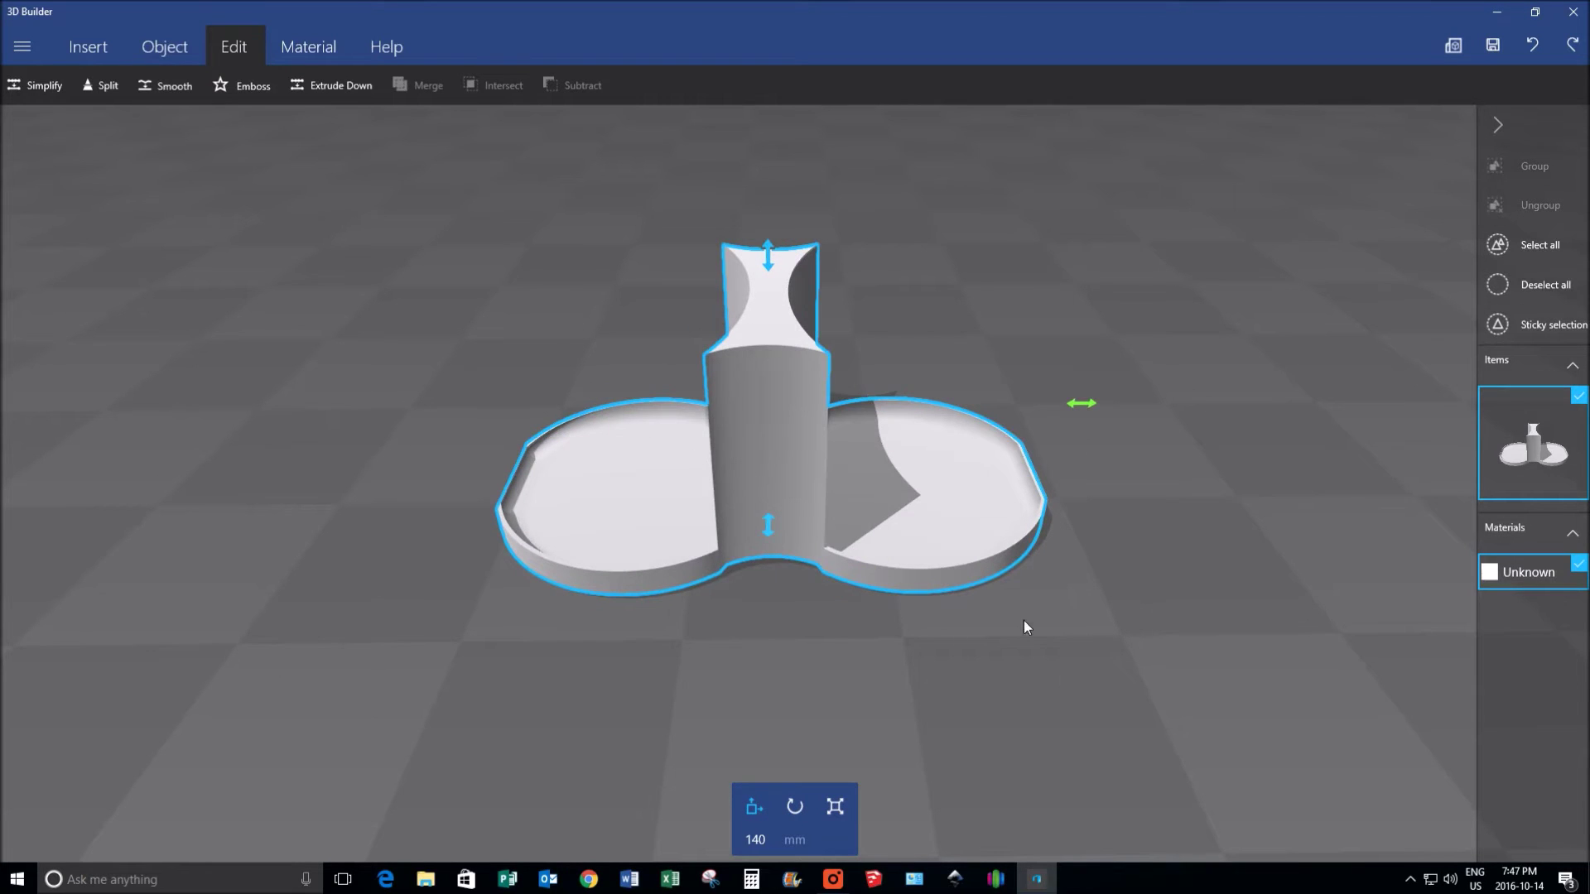
{"action": "scroll", "coordinate": [769, 436], "scroll_direction": "up", "scroll_amount": 2}
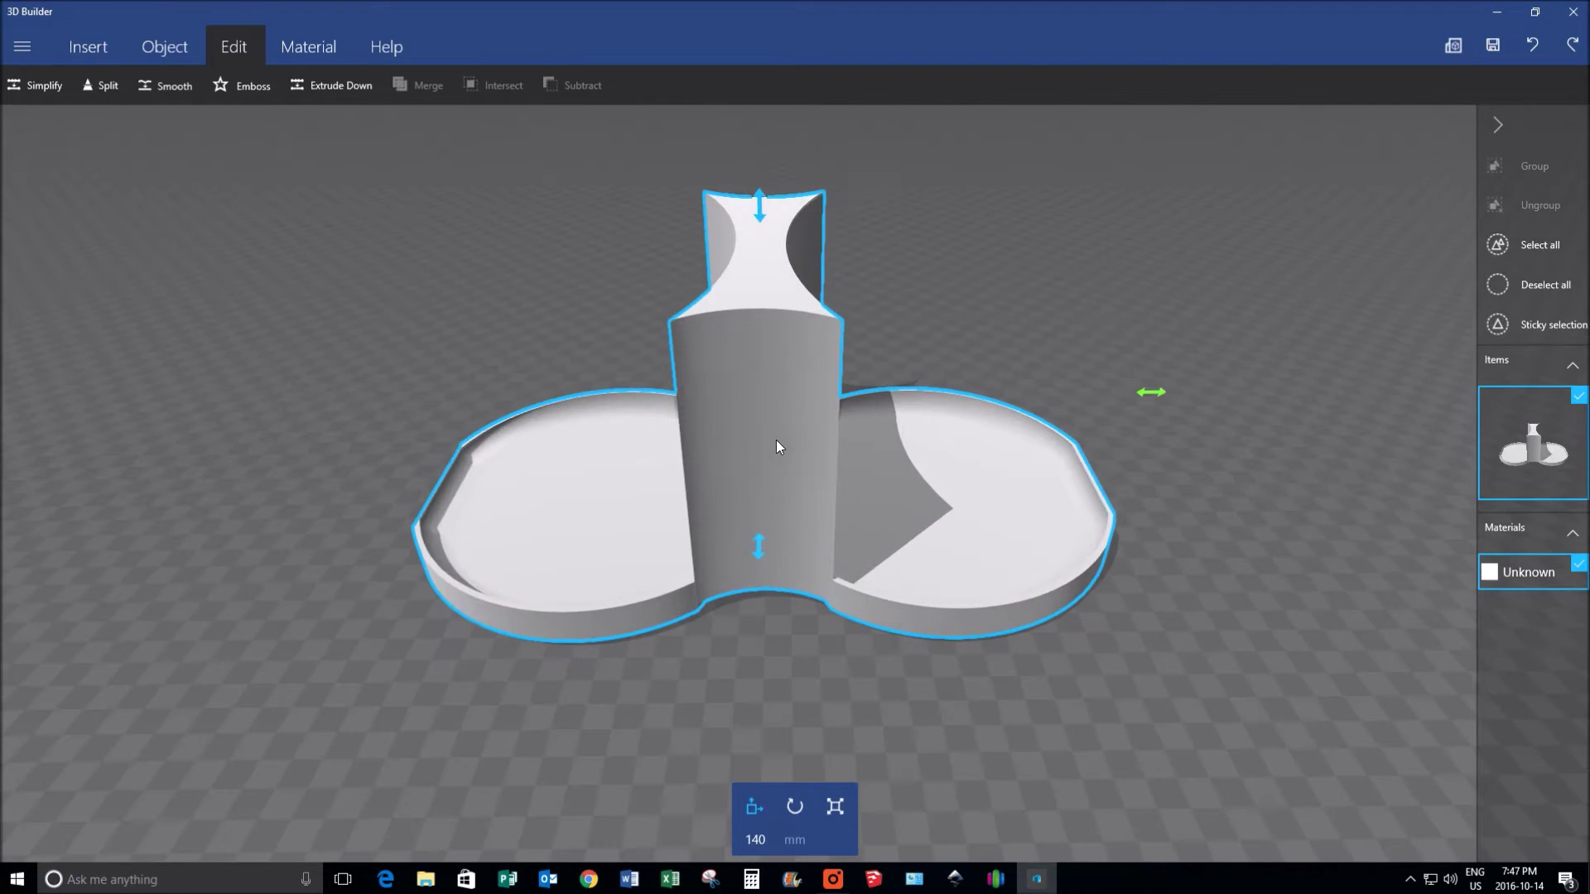
{"action": "left_click_drag", "start_coordinate": [1240, 515], "coordinate": [1026, 643]}
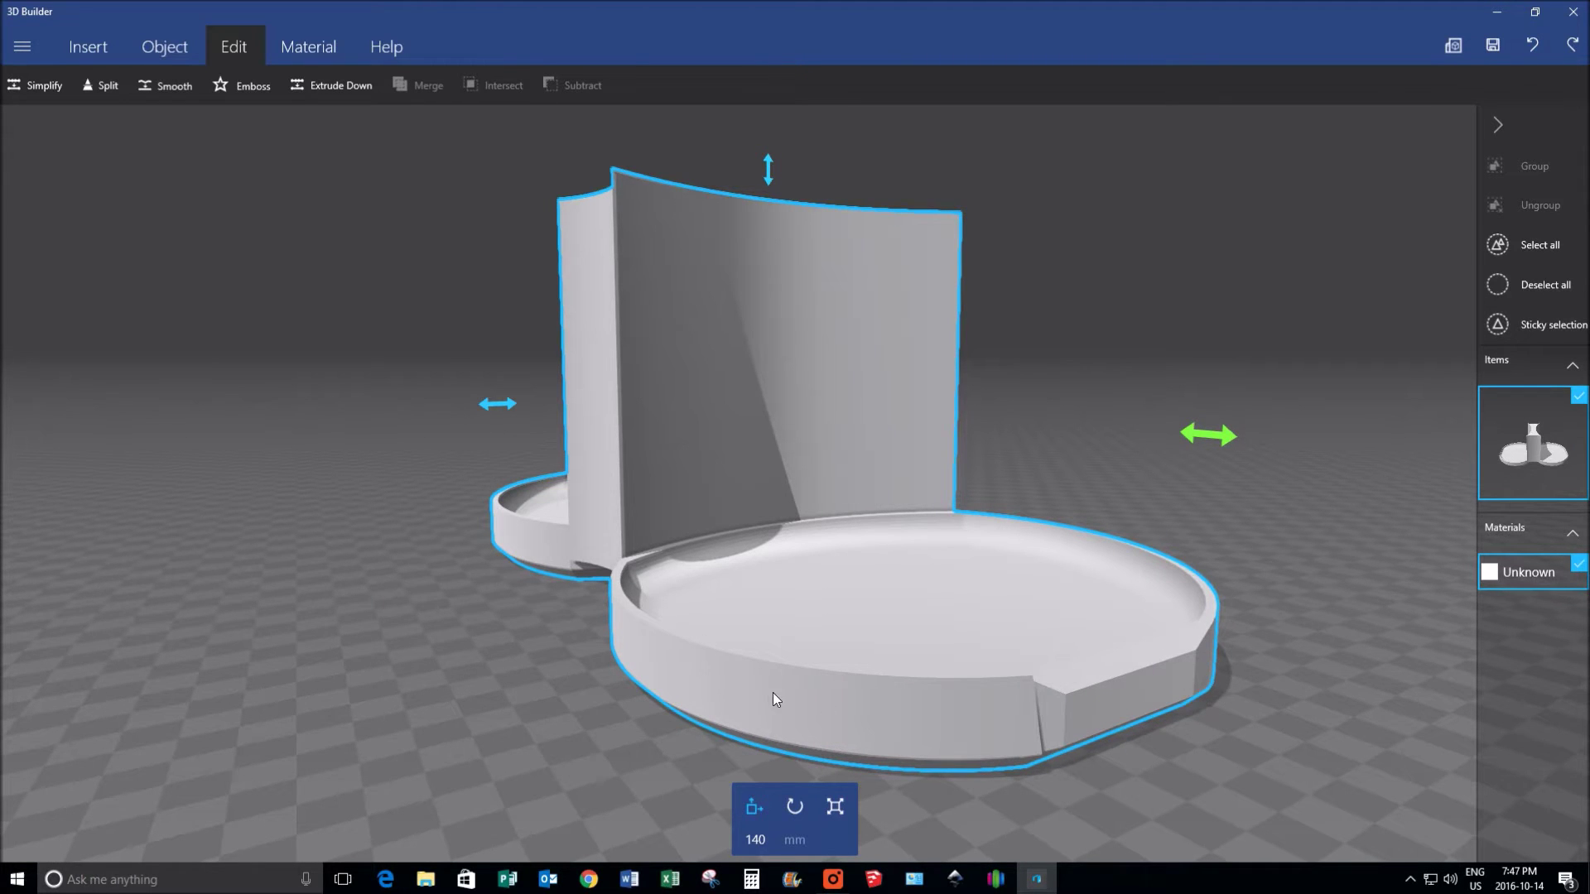
{"action": "left_click_drag", "start_coordinate": [774, 698], "coordinate": [885, 640]}
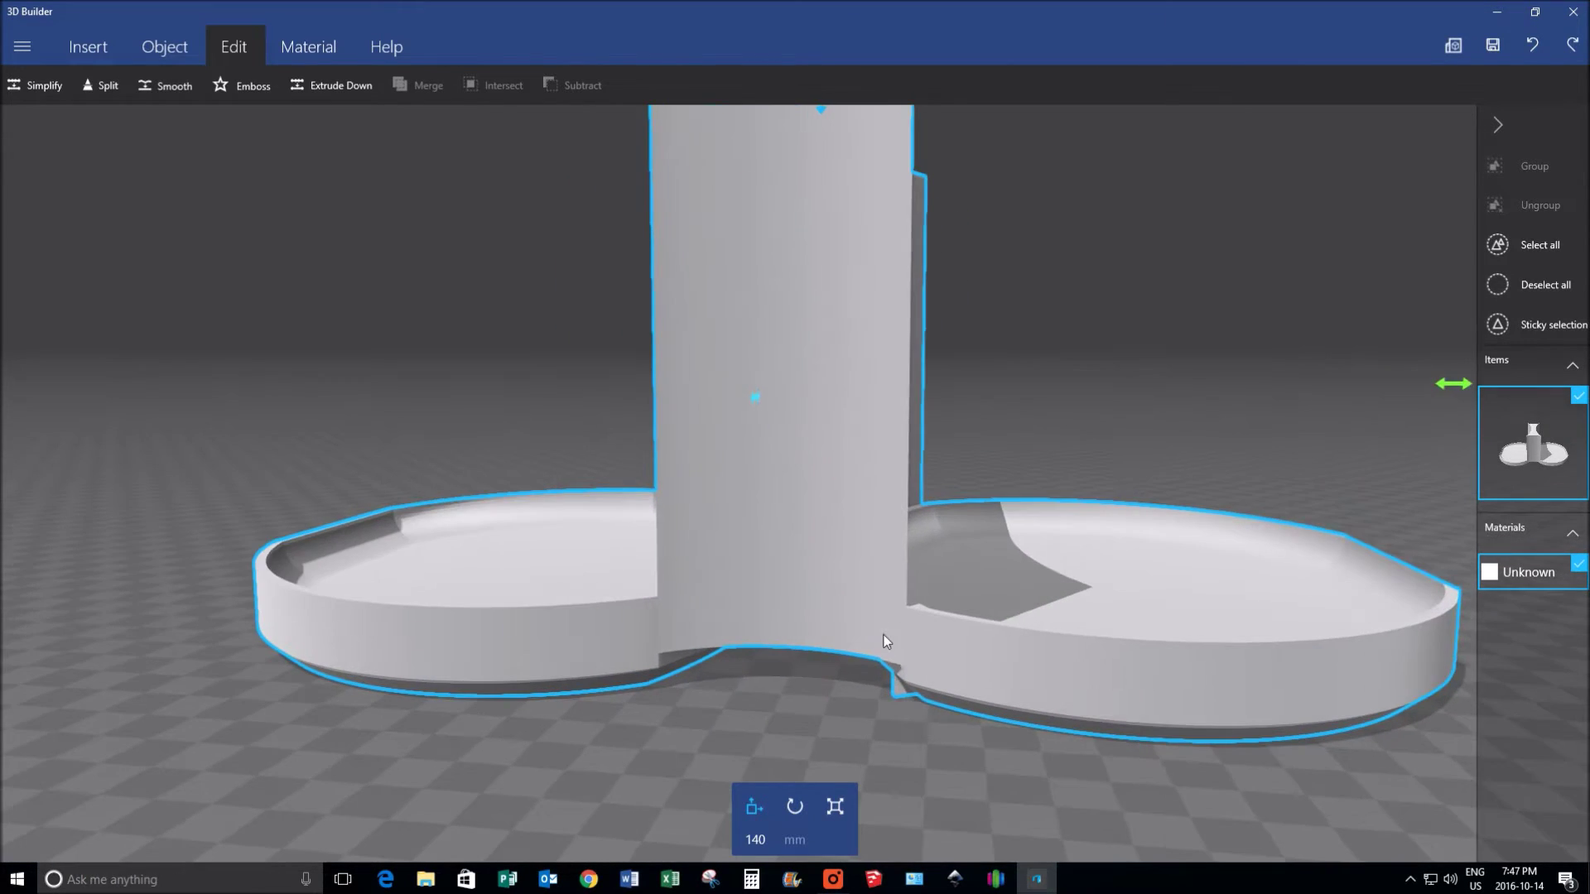
{"action": "left_click_drag", "start_coordinate": [916, 709], "coordinate": [903, 659]}
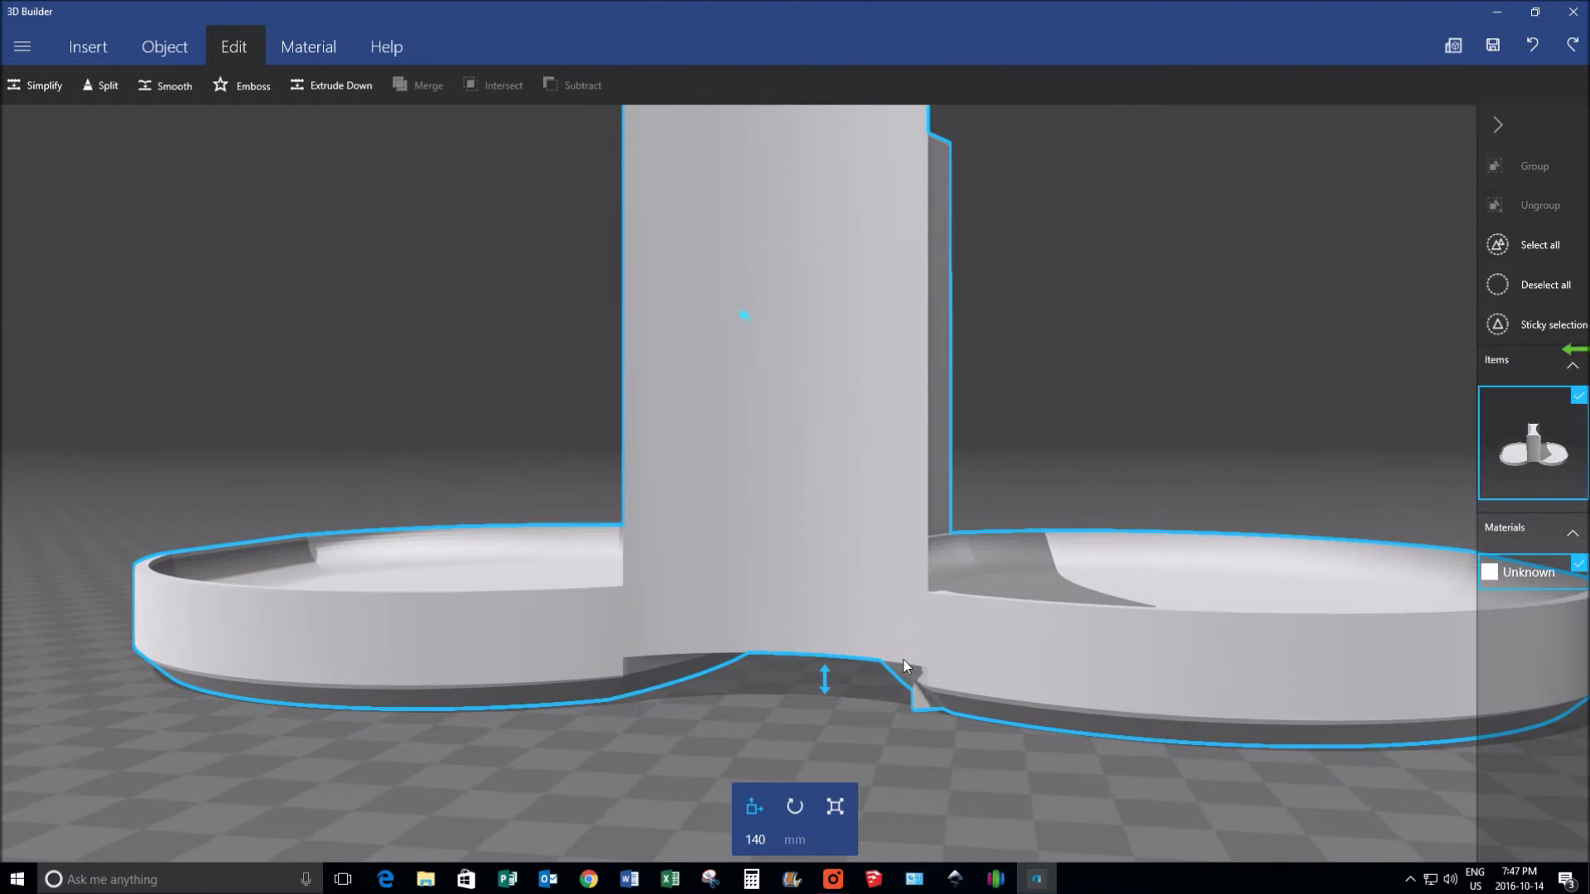
{"action": "left_click_drag", "start_coordinate": [973, 739], "coordinate": [832, 541]}
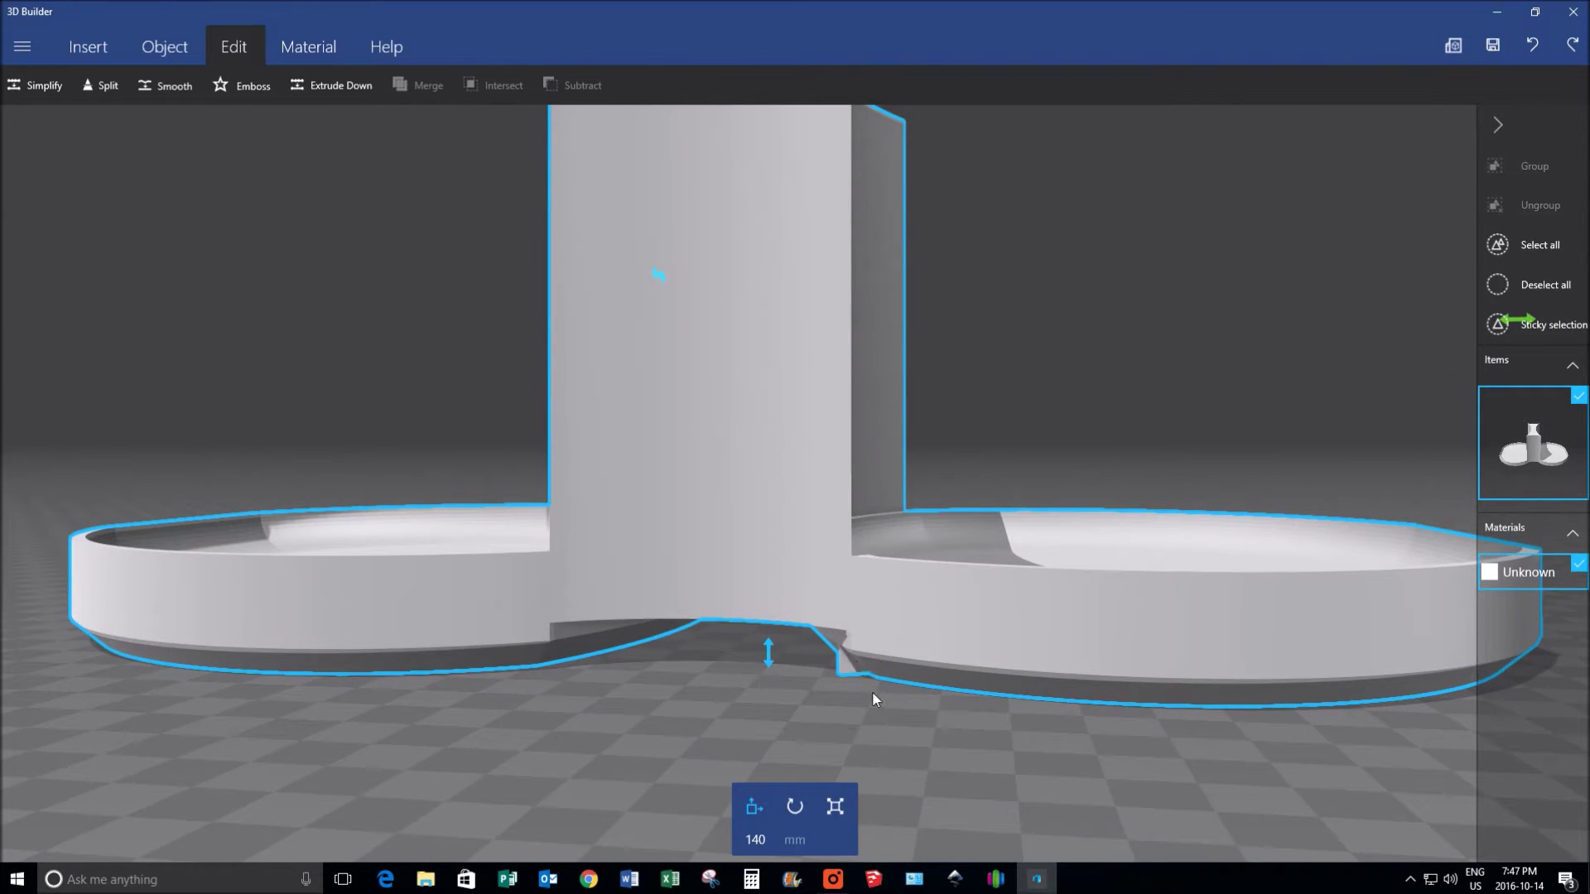
{"action": "left_click_drag", "start_coordinate": [1193, 543], "coordinate": [514, 484]}
{"action": "scroll", "coordinate": [522, 482], "scroll_direction": "down", "scroll_amount": 6}
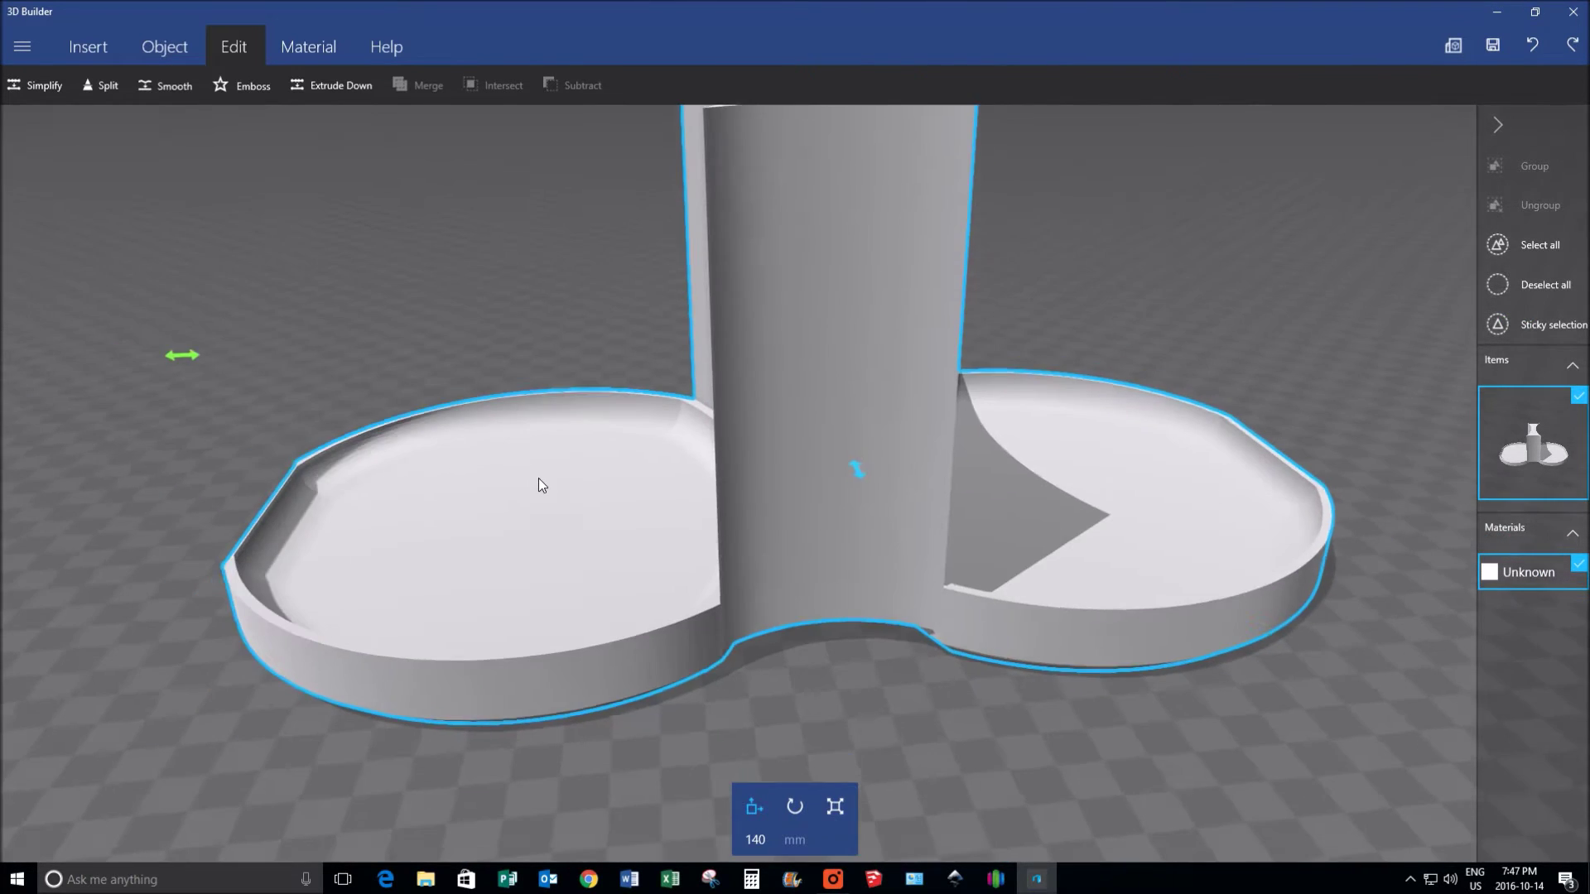
{"action": "left_click_drag", "start_coordinate": [1064, 617], "coordinate": [503, 427]}
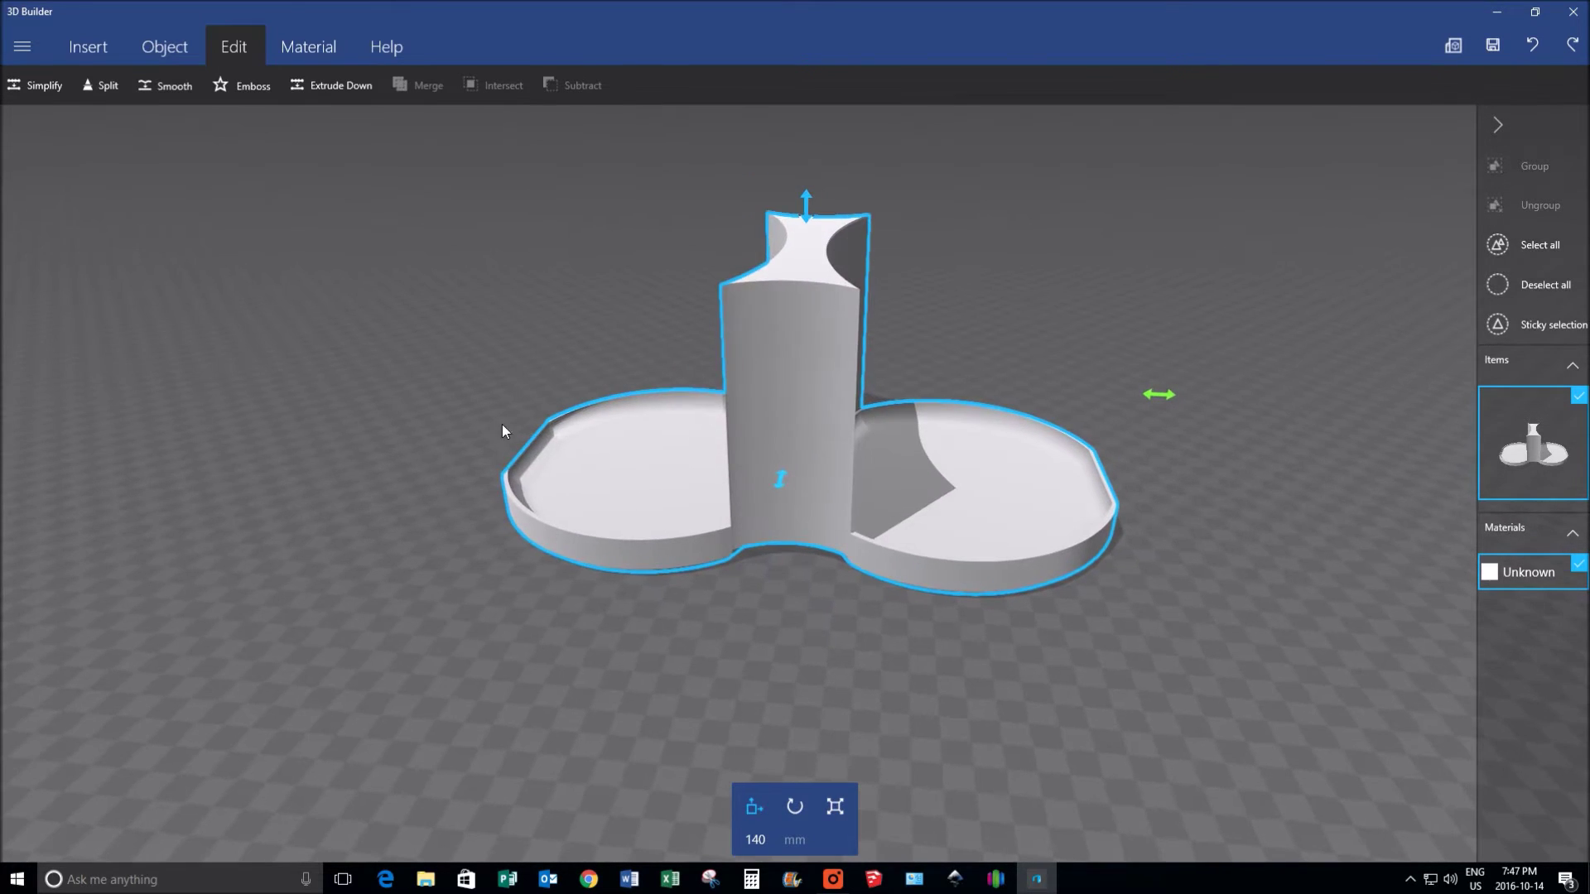
Start a Split on the stand and rotate the cutting plane to 90 degrees so it runs vertically through the column.
{"action": "left_click", "coordinate": [108, 87]}
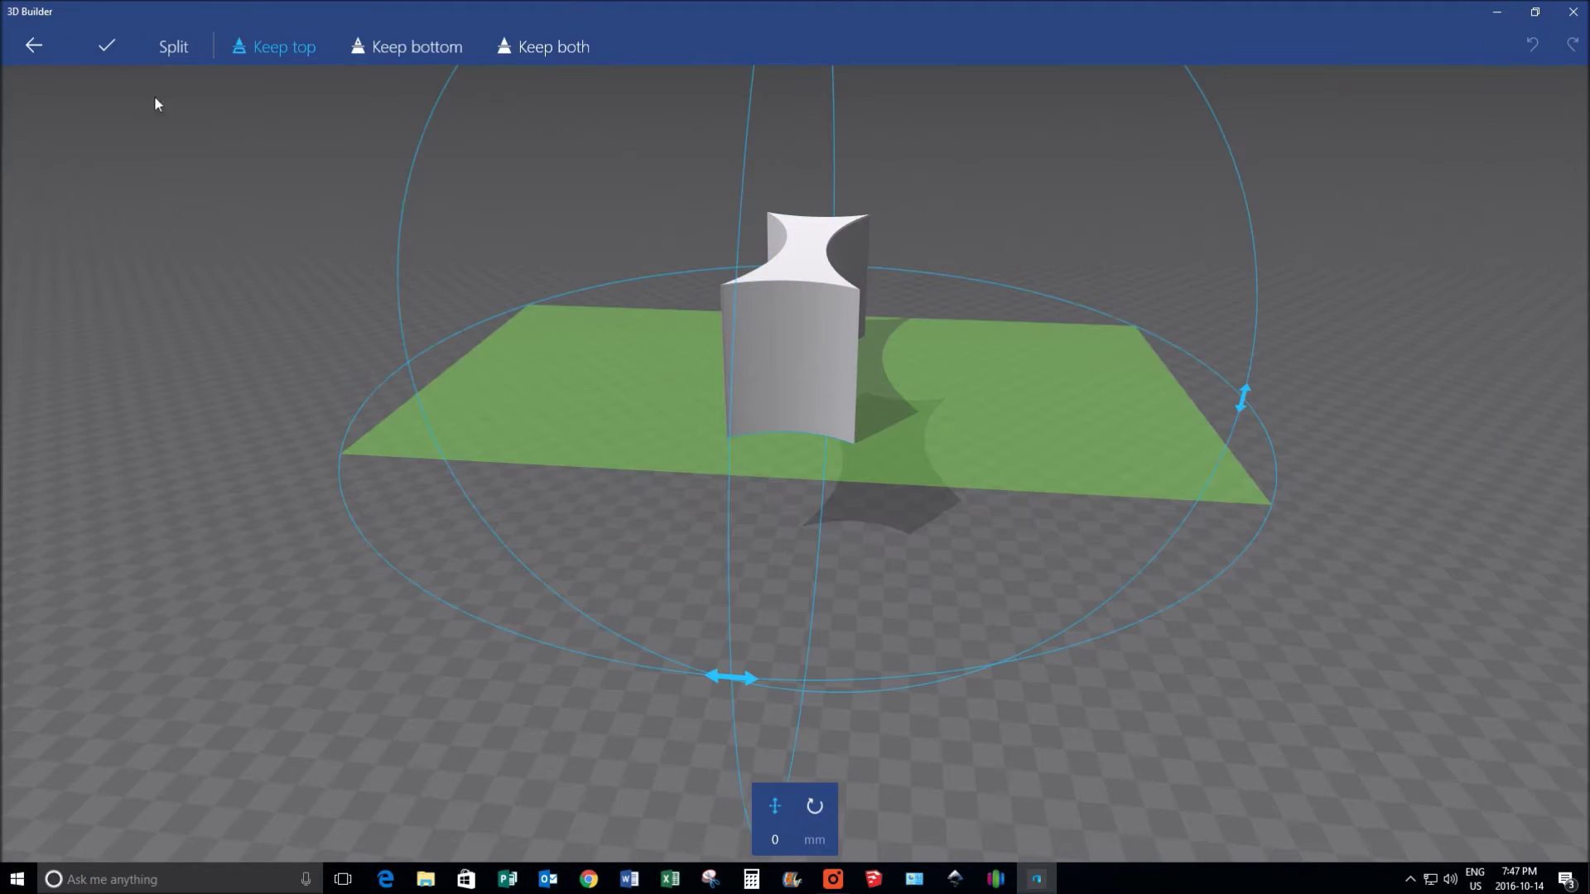
{"action": "left_click_drag", "start_coordinate": [1244, 401], "coordinate": [1007, 613]}
{"action": "left_click", "coordinate": [789, 837]}
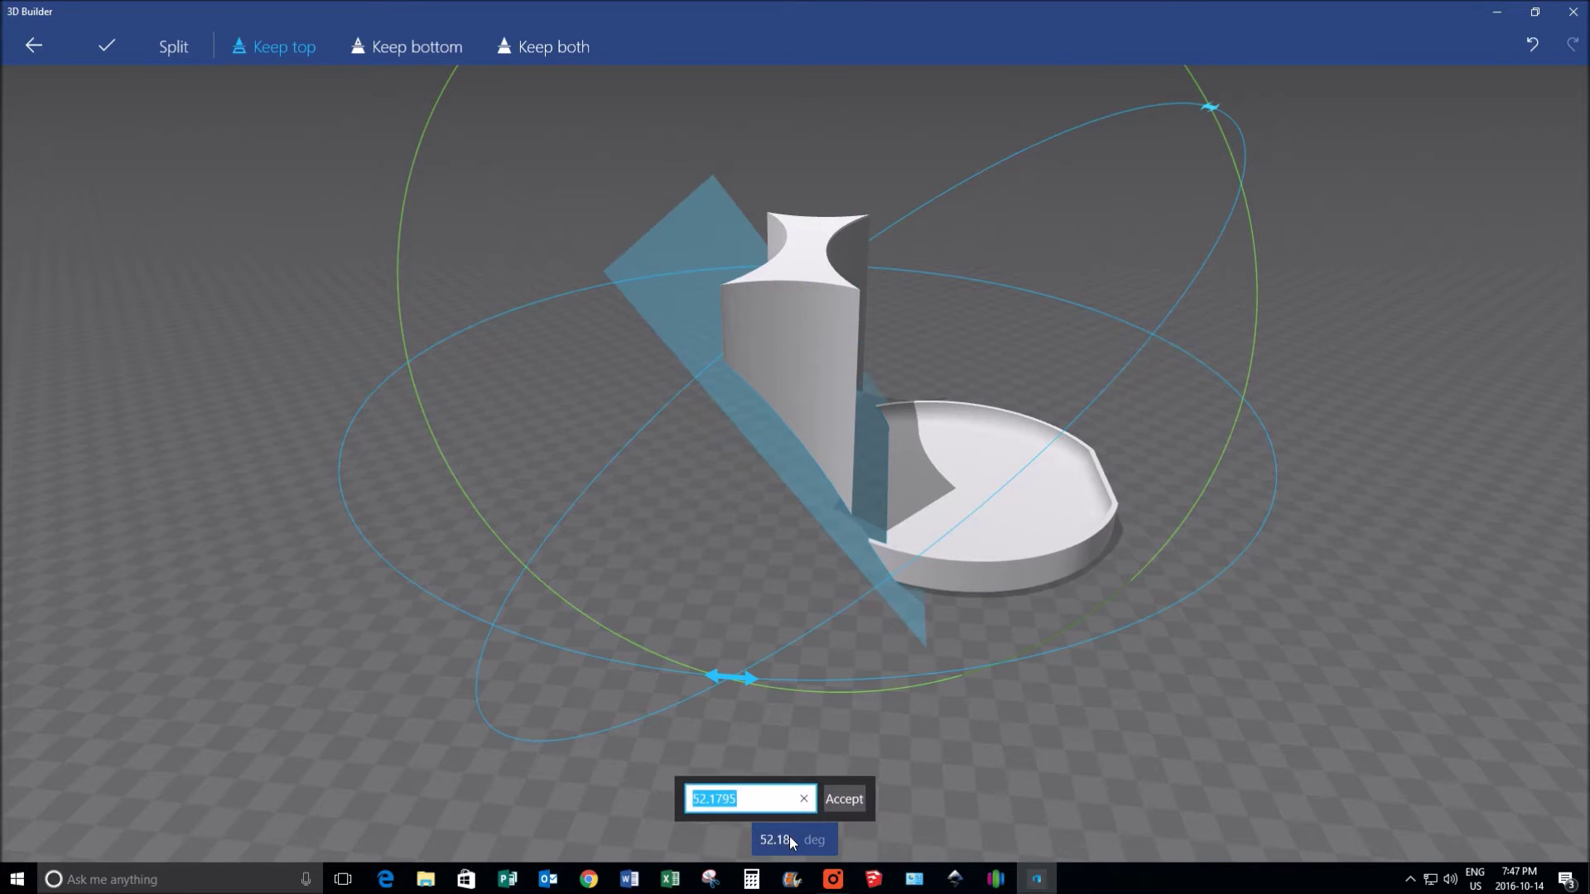
{"action": "type", "text": "90"}
{"action": "key", "text": "Return"}
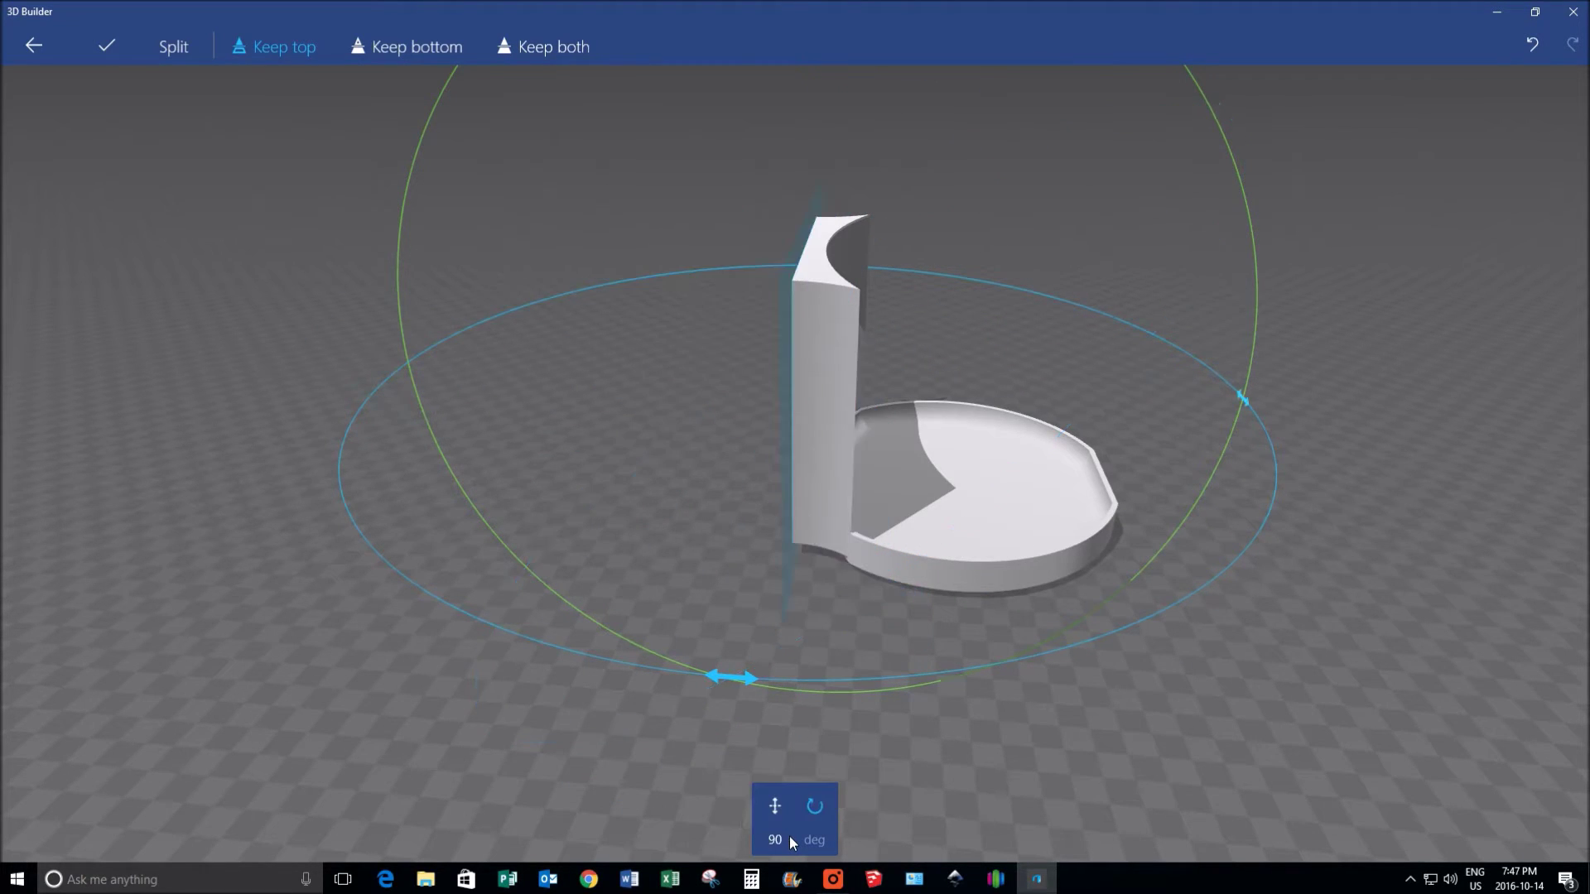
Compare the options for which side to keep, and apply the split with Keep top.
{"action": "left_click", "coordinate": [453, 53]}
{"action": "left_click", "coordinate": [534, 50]}
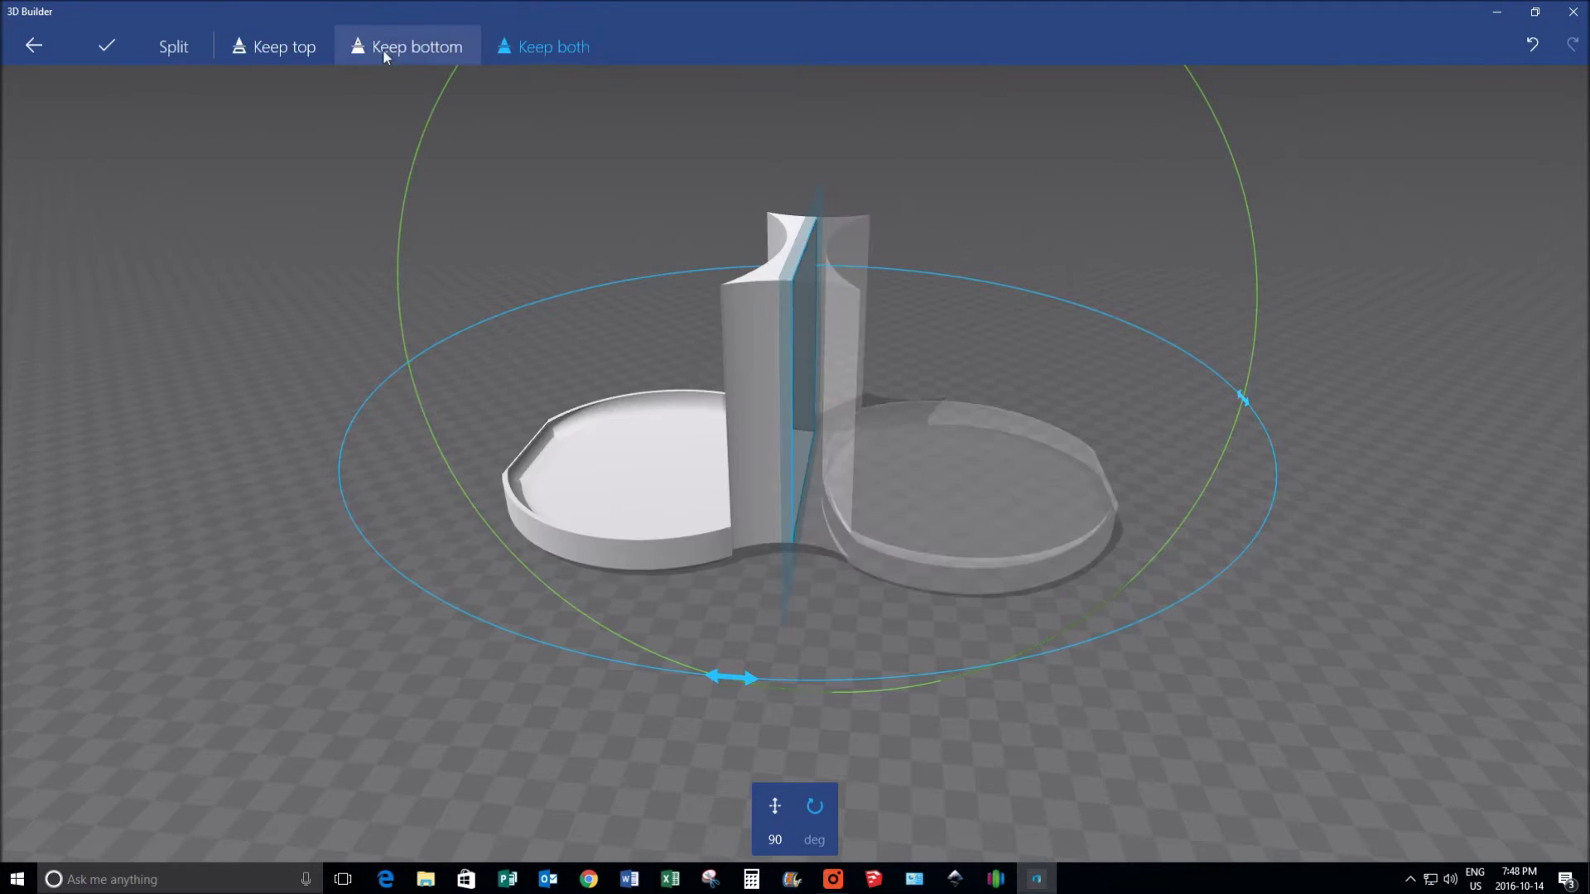
{"action": "left_click", "coordinate": [302, 50]}
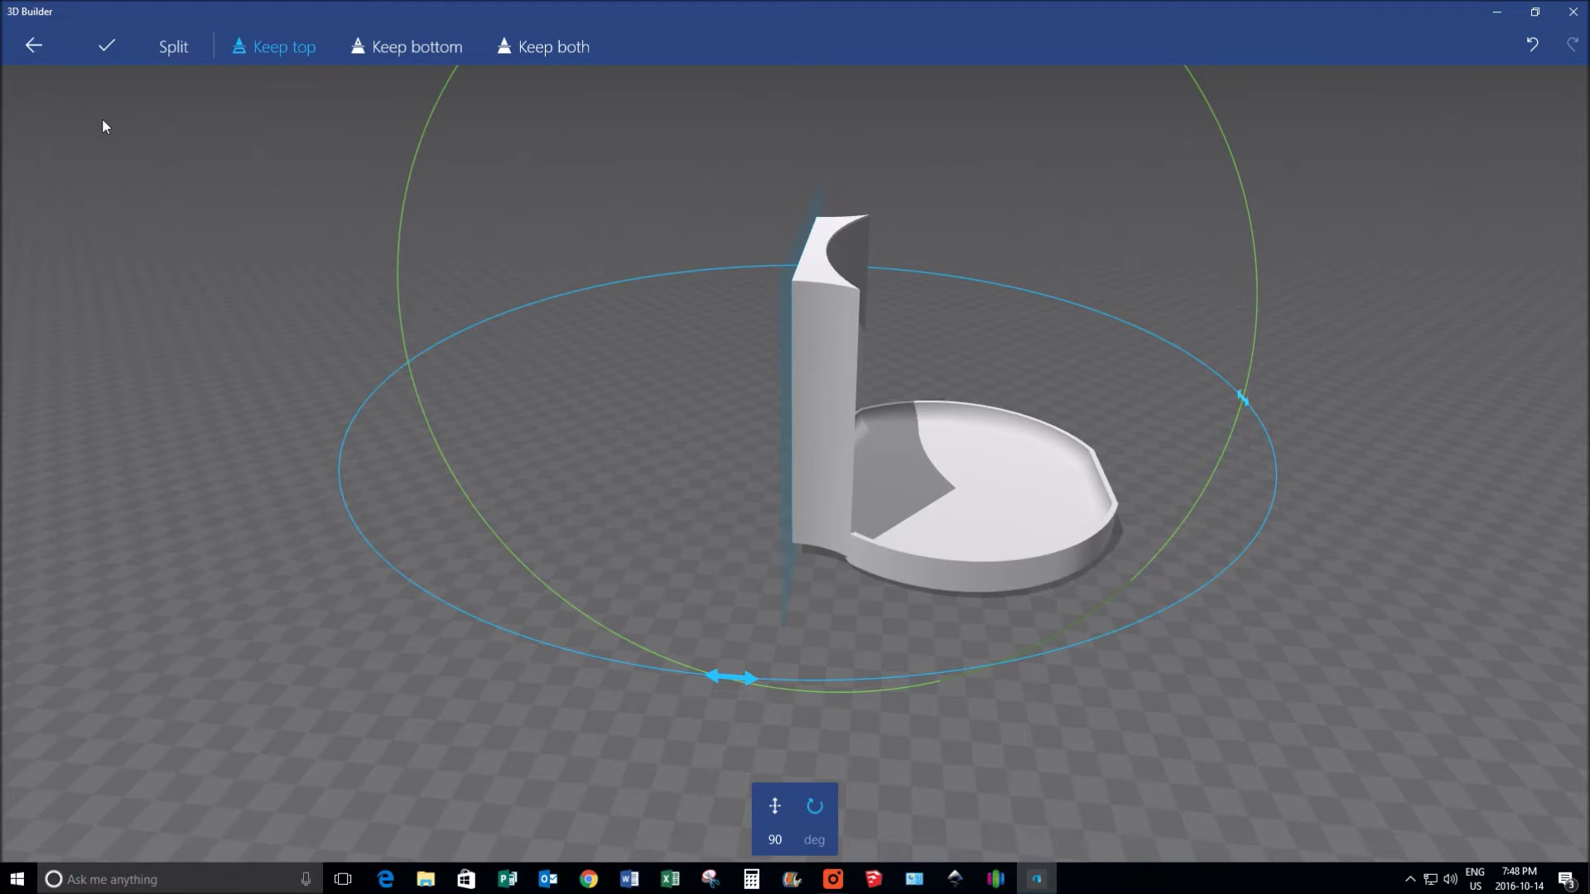
{"action": "left_click", "coordinate": [108, 54]}
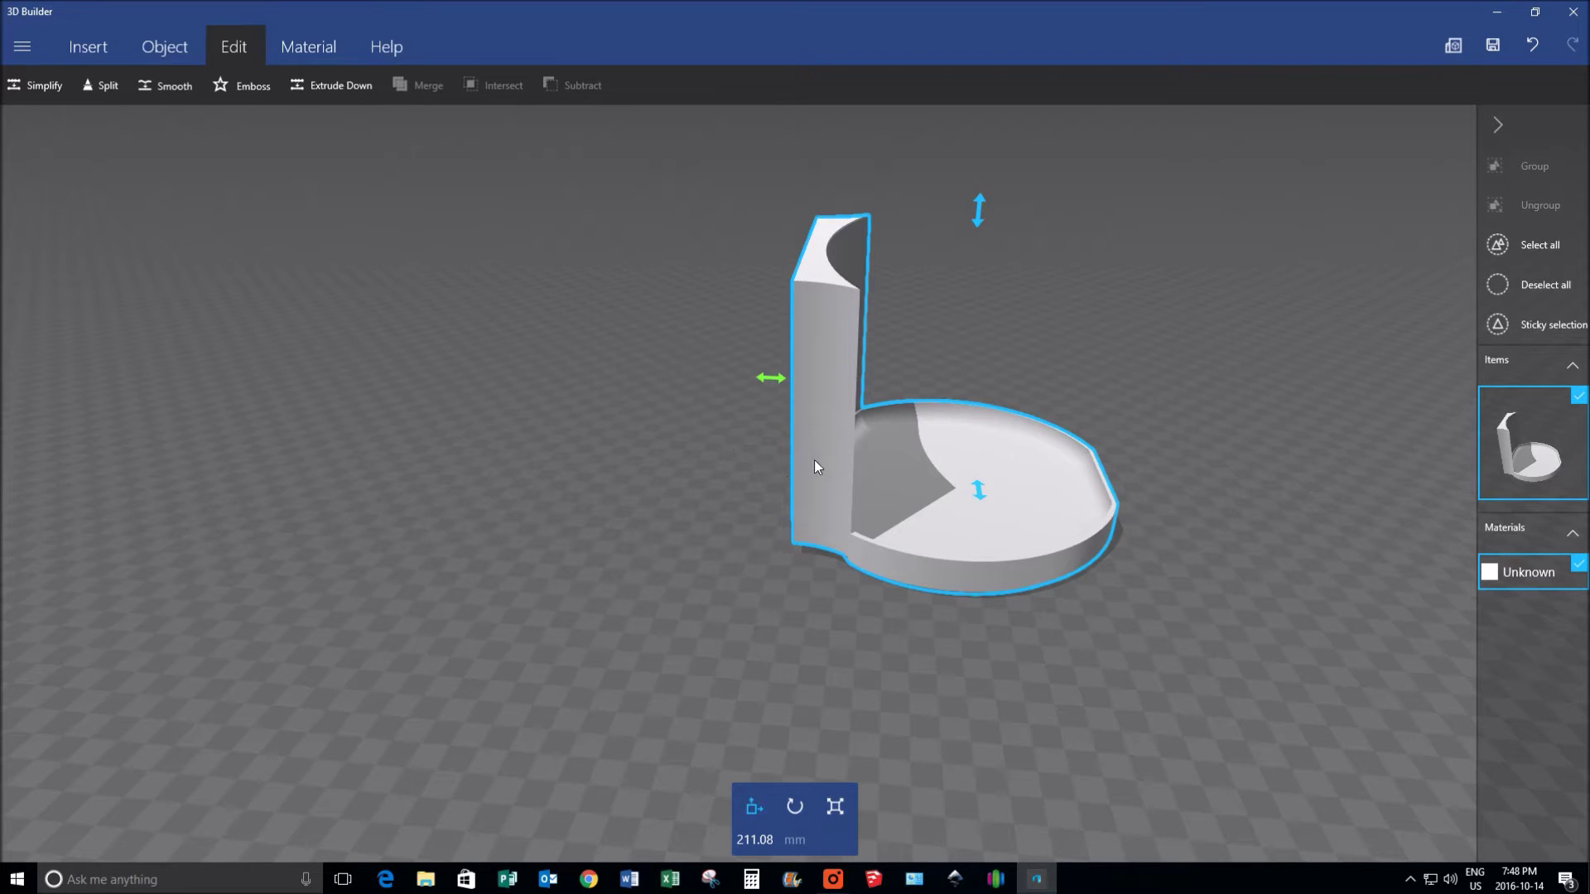
Duplicate the remaining half, place the copy clear of the original at about 40 mm, and mirror it.
{"action": "key", "text": "ctrl+d"}
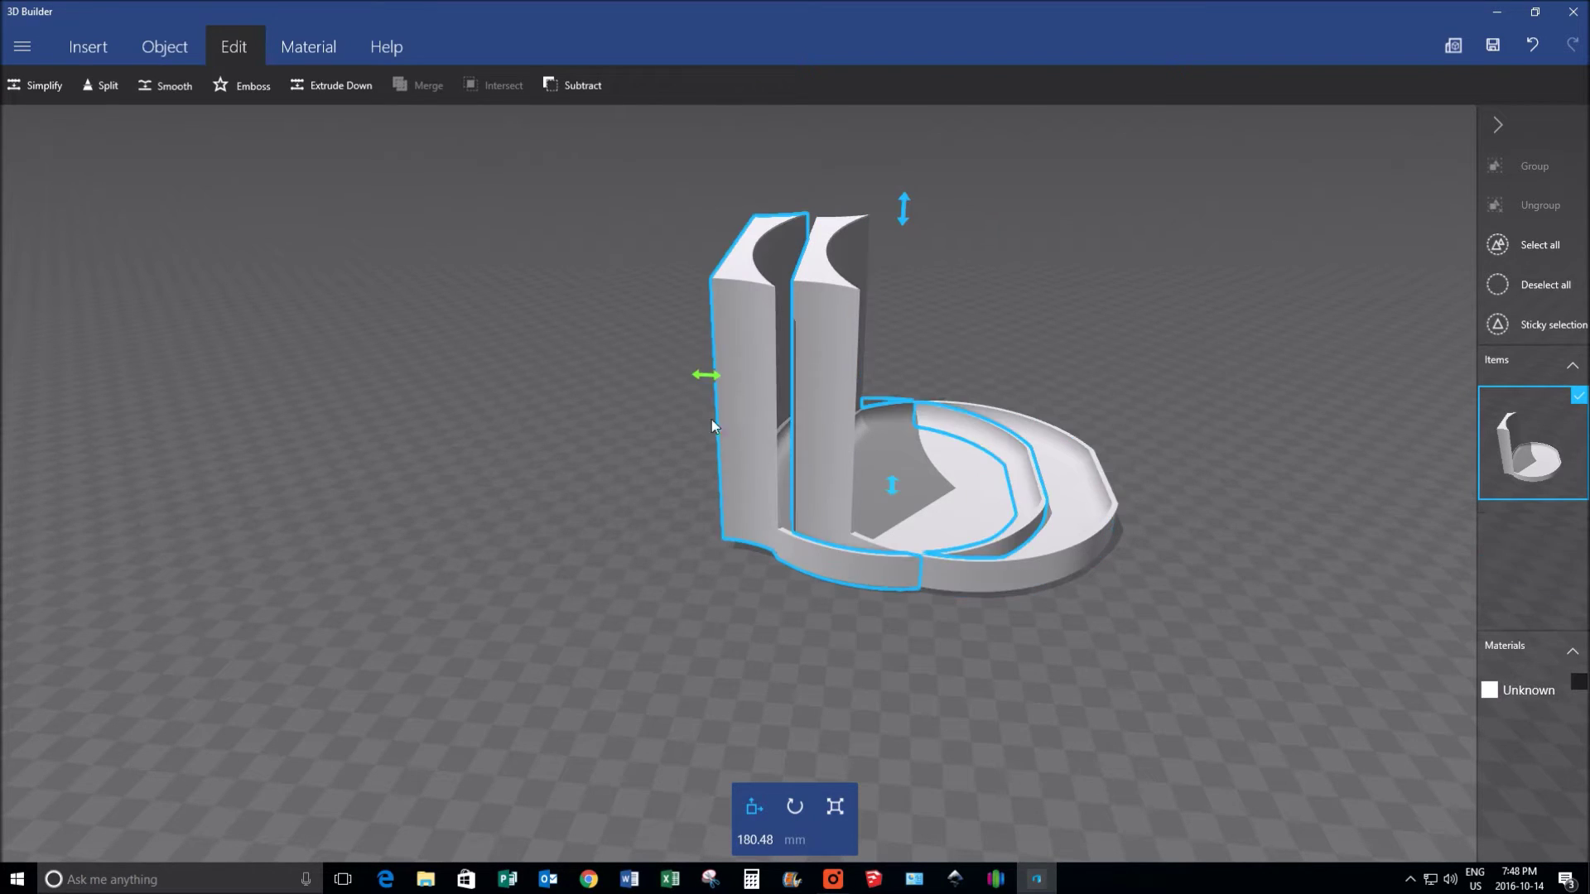
{"action": "left_click_drag", "start_coordinate": [713, 378], "coordinate": [447, 377]}
{"action": "left_click", "coordinate": [175, 55]}
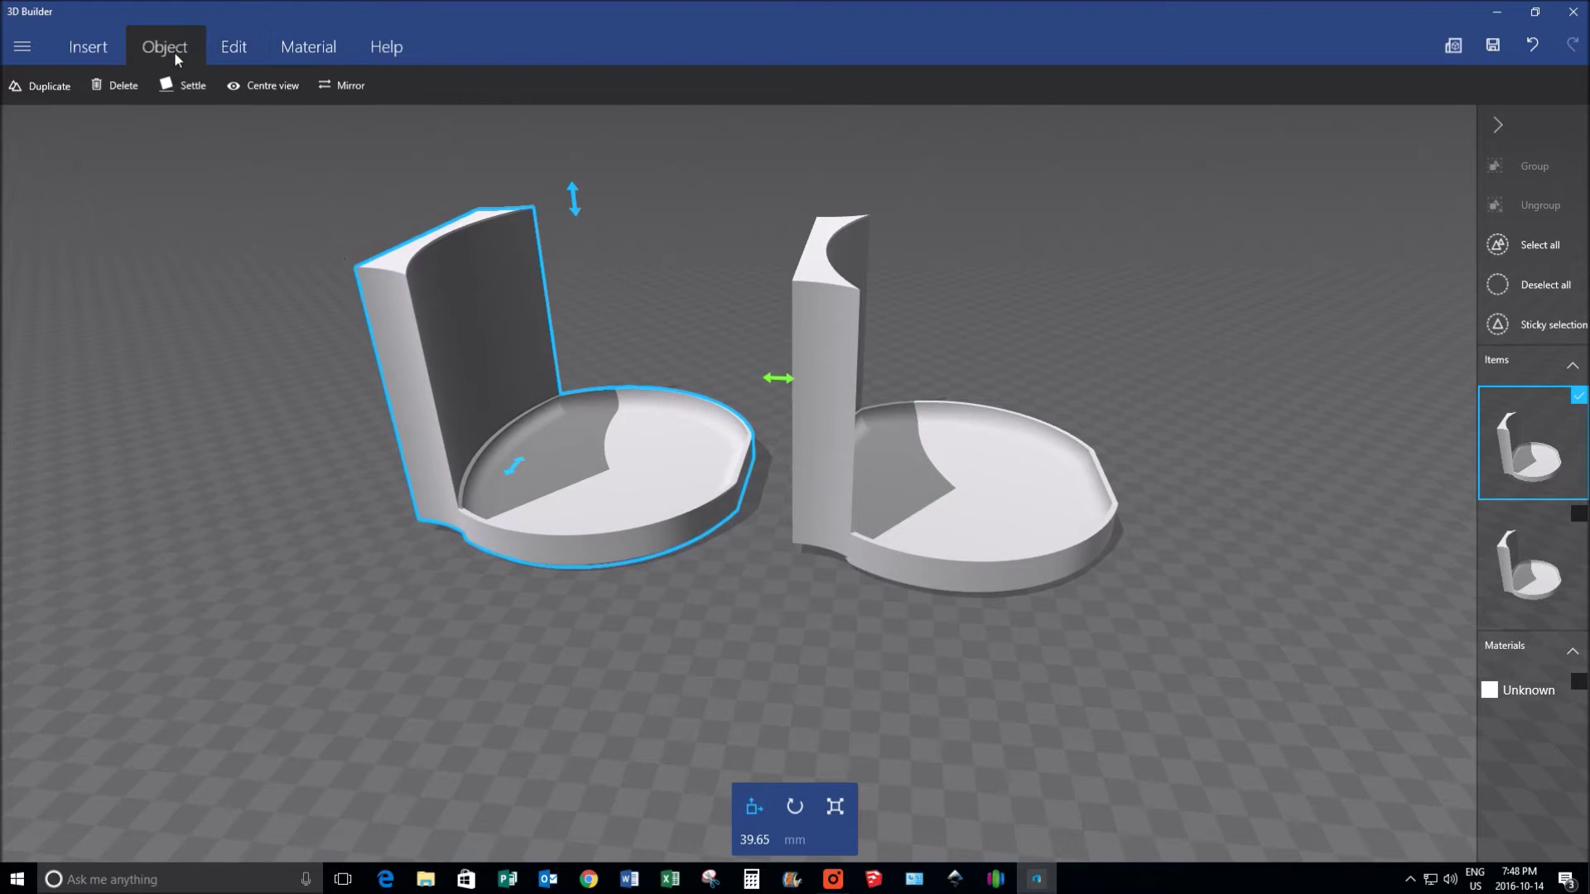
{"action": "left_click", "coordinate": [345, 88]}
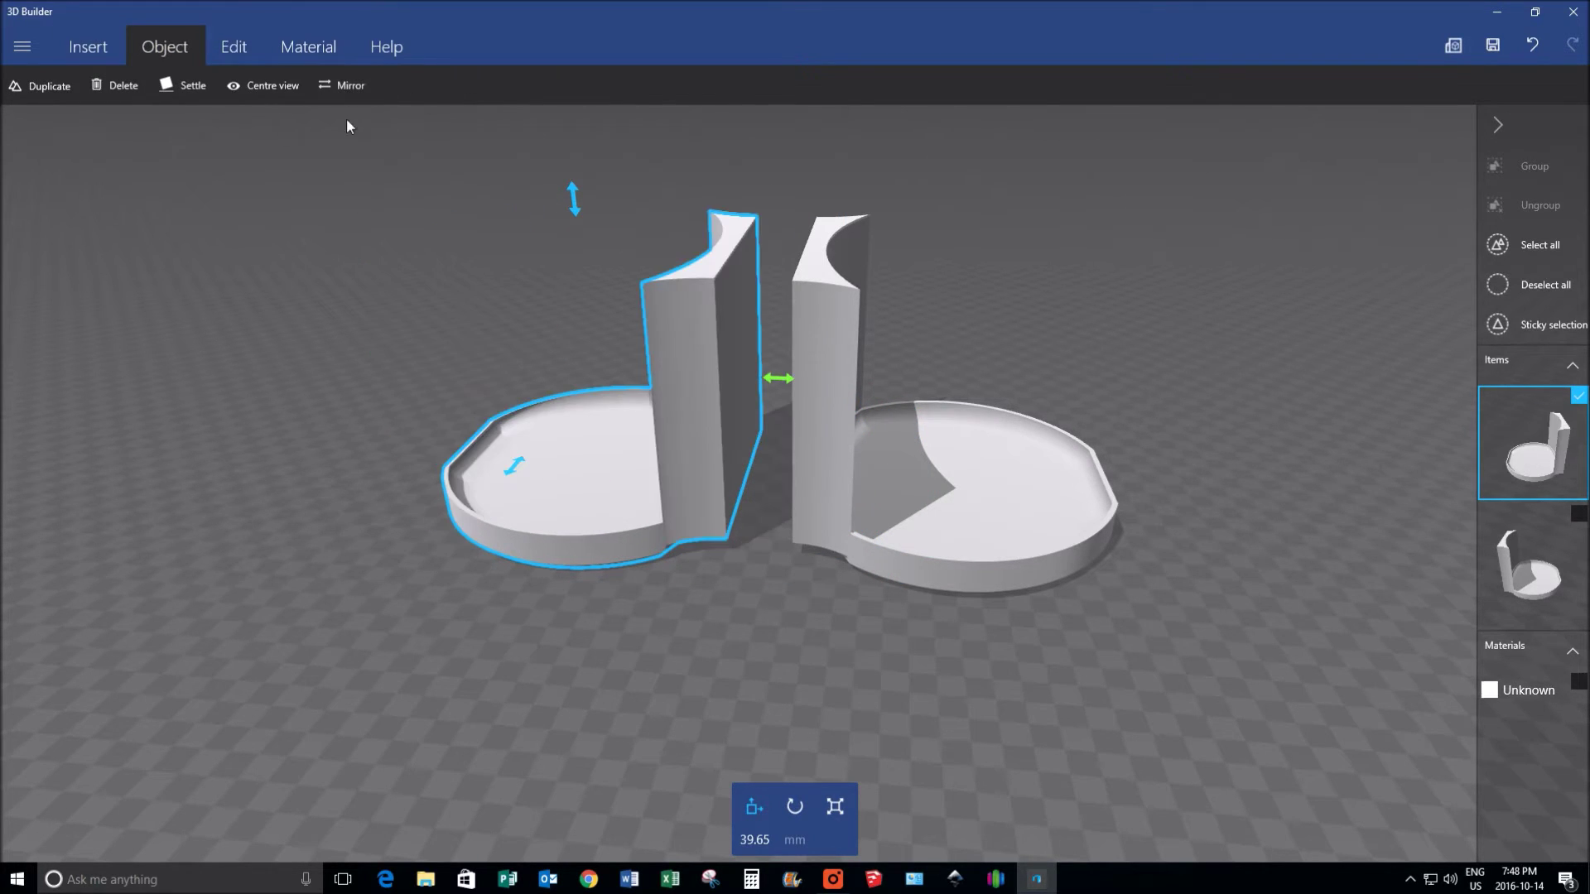
Slide the mirrored half flush against the original at about 69 mm and merge both halves into one object.
{"action": "left_click_drag", "start_coordinate": [785, 381], "coordinate": [831, 382]}
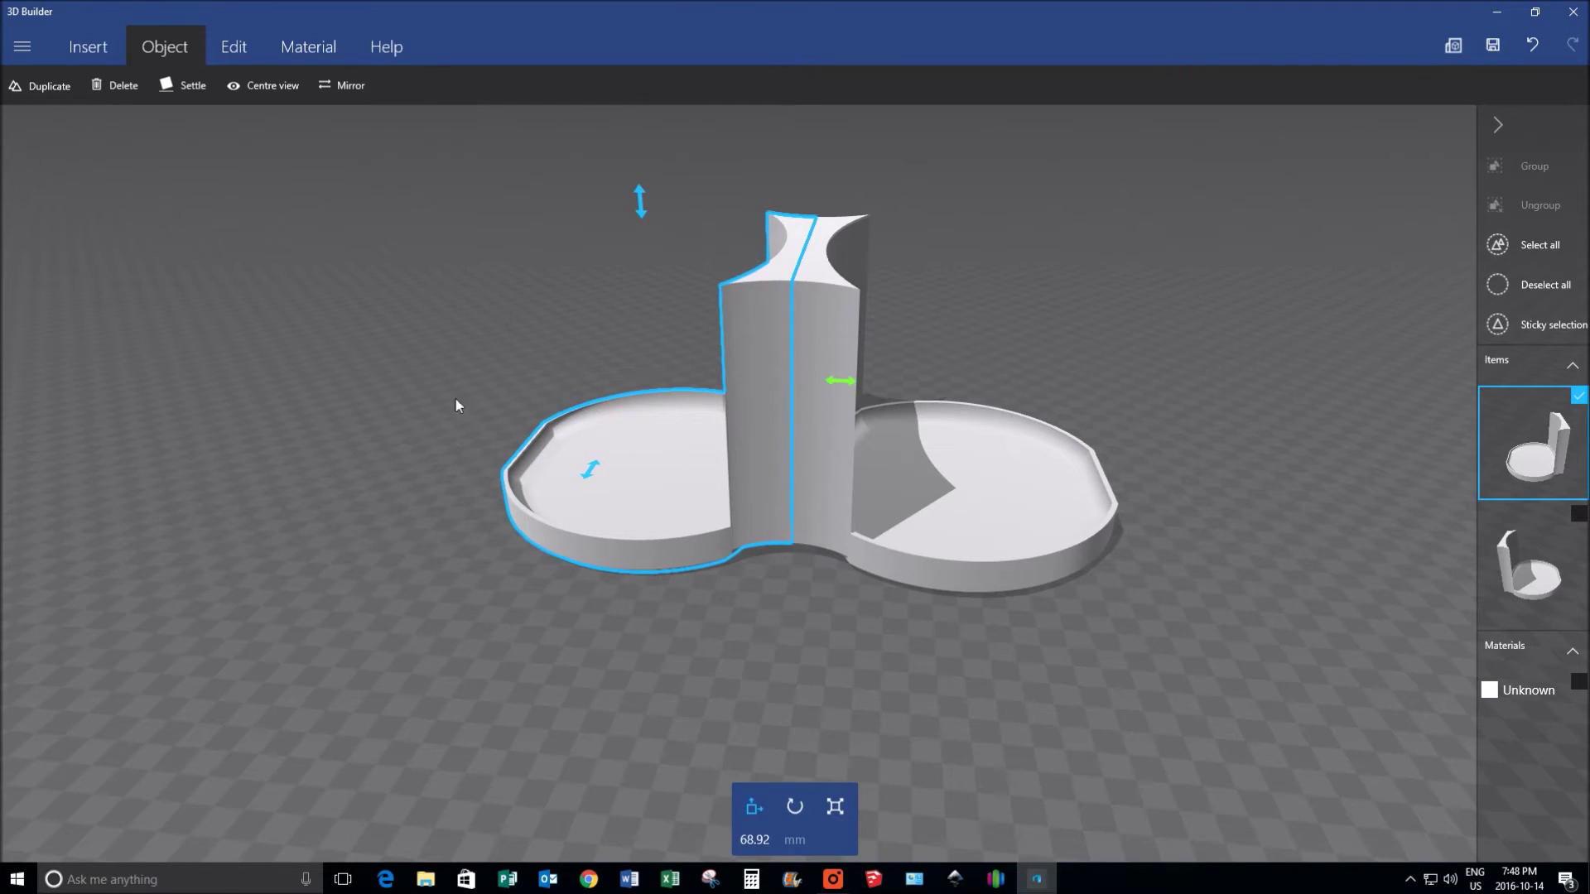
{"action": "left_click", "coordinate": [1533, 283]}
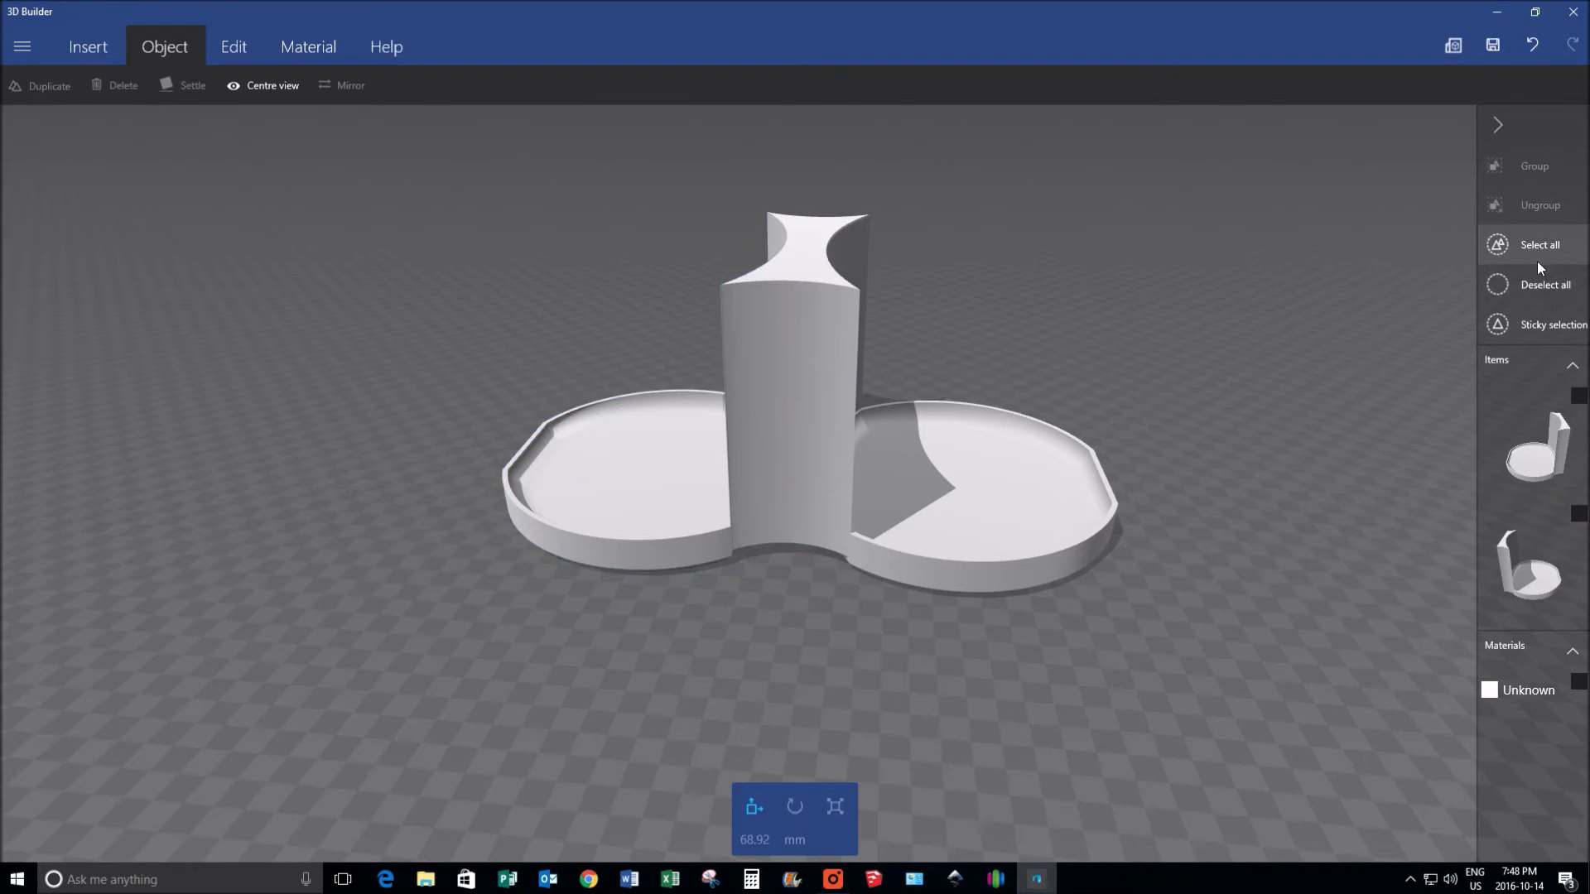
{"action": "left_click", "coordinate": [1544, 251]}
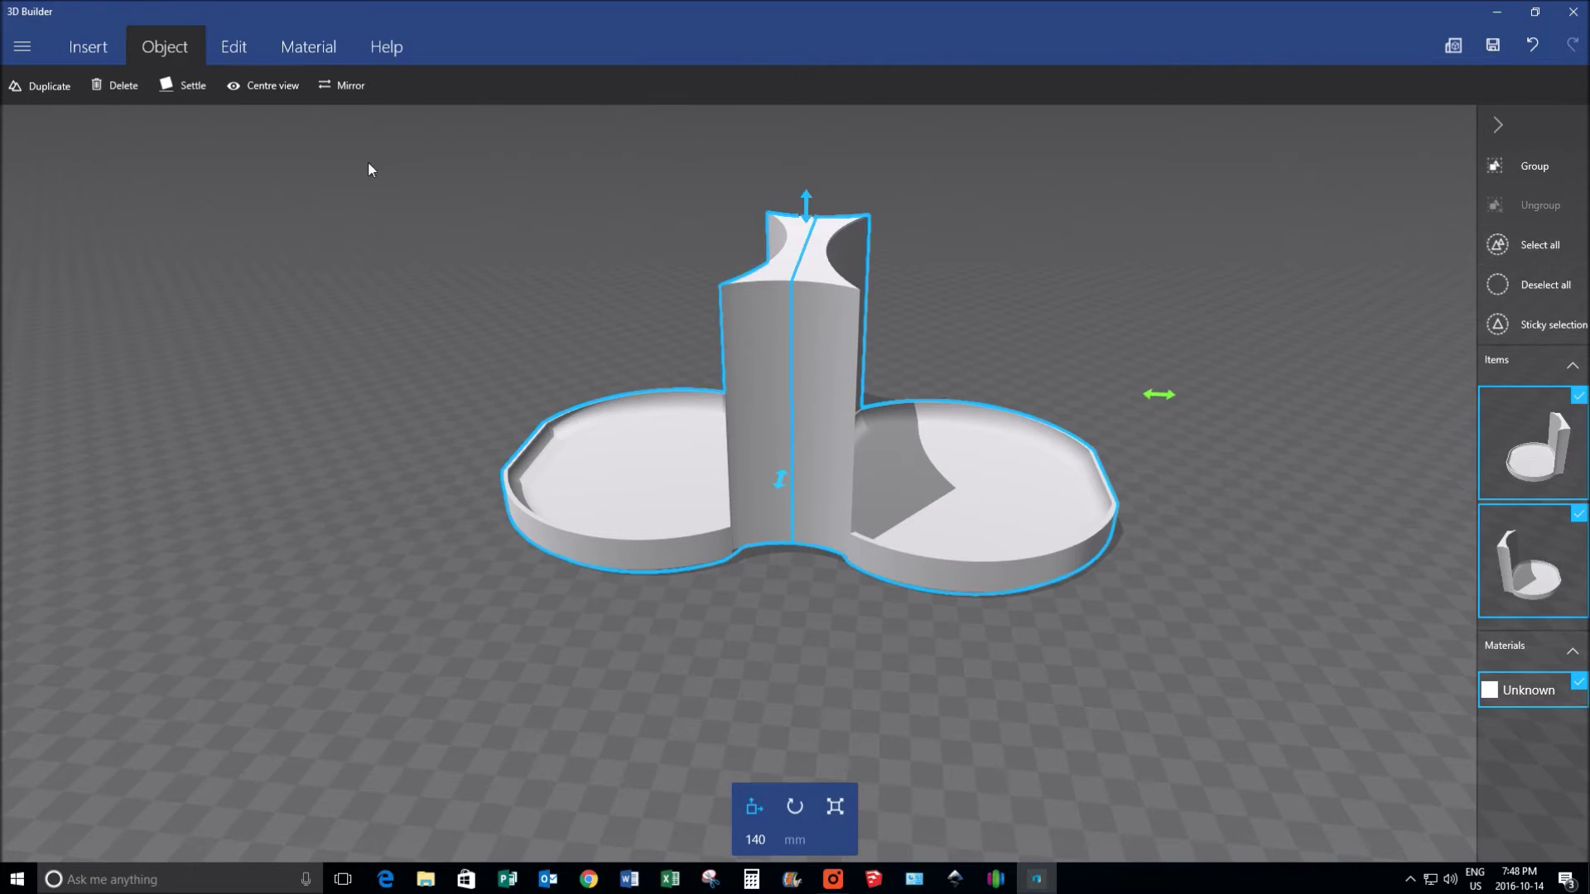
{"action": "left_click", "coordinate": [248, 58]}
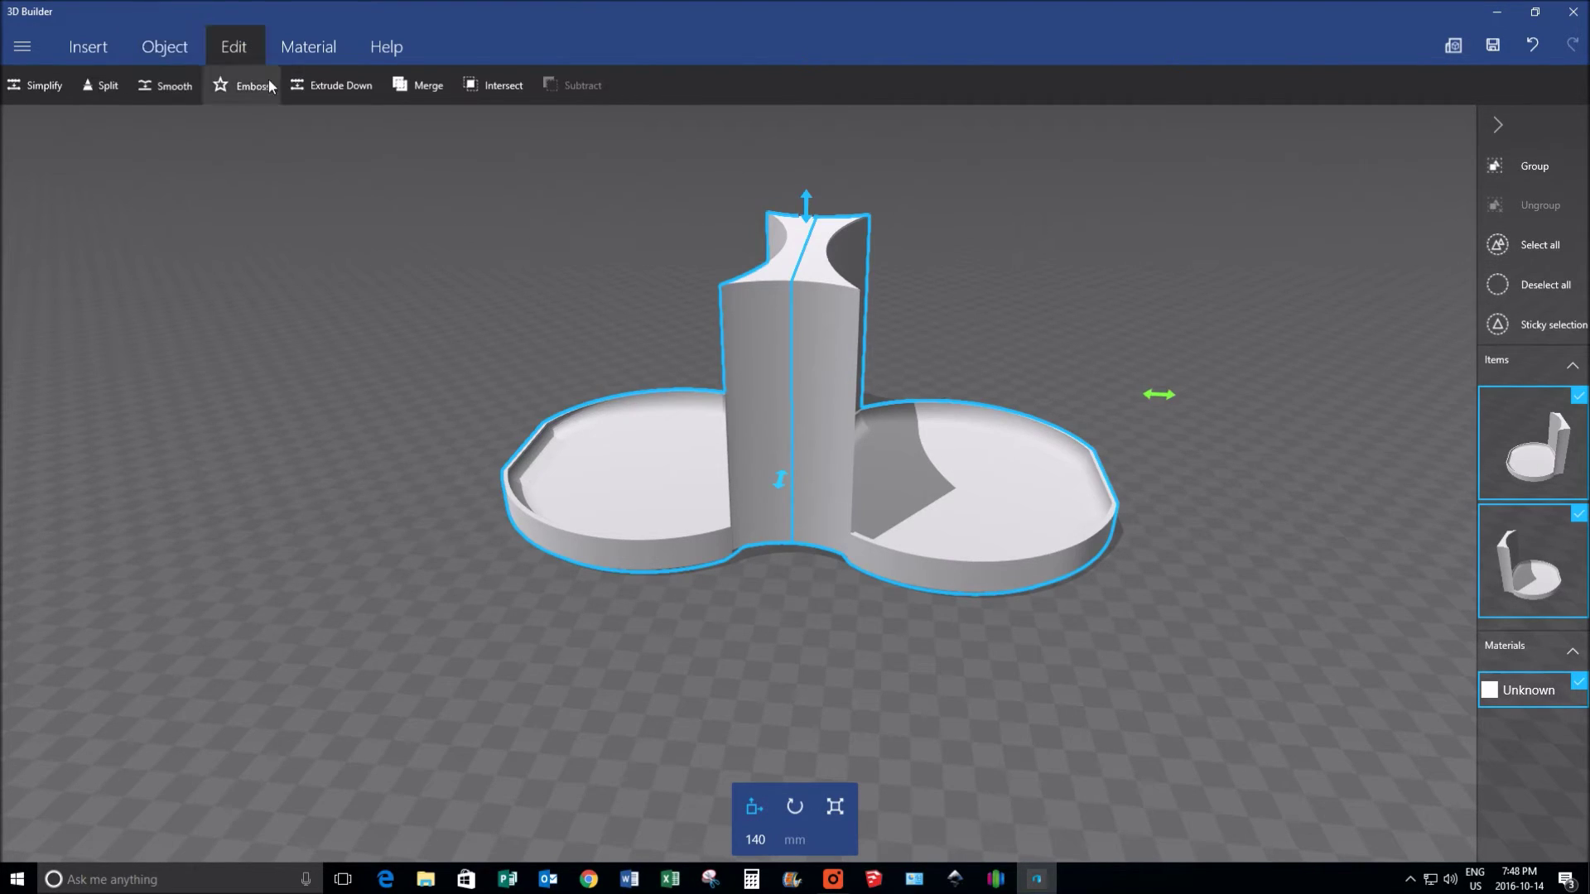
{"action": "left_click", "coordinate": [429, 87]}
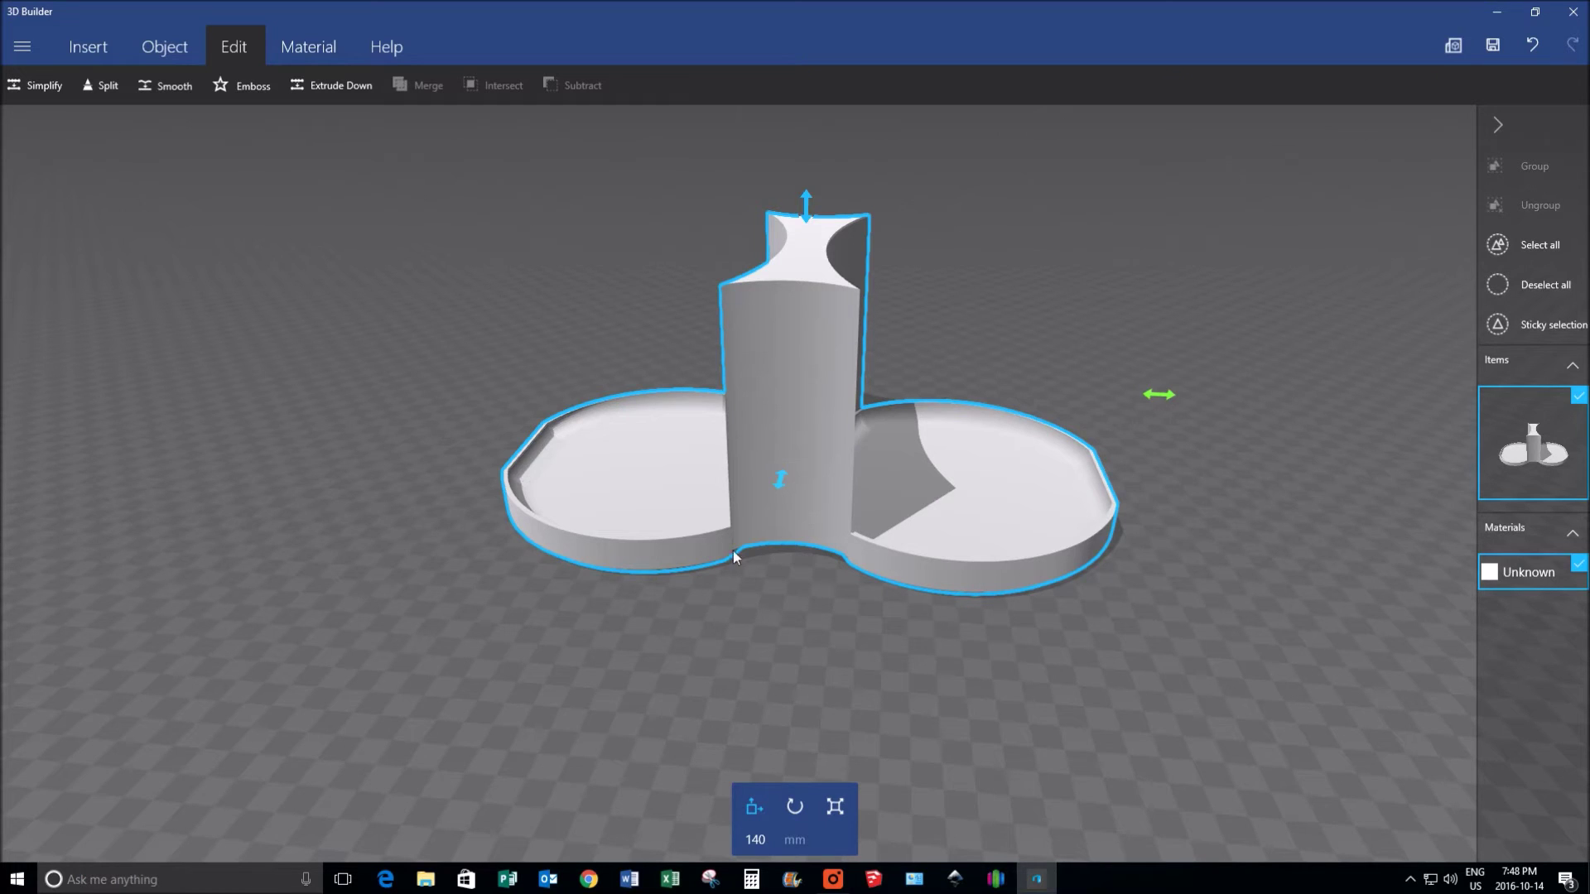
Insert a cylinder and move it off the tray onto the open floor beside the tray's flat end.
{"action": "scroll", "coordinate": [465, 544], "scroll_direction": "up", "scroll_amount": 2}
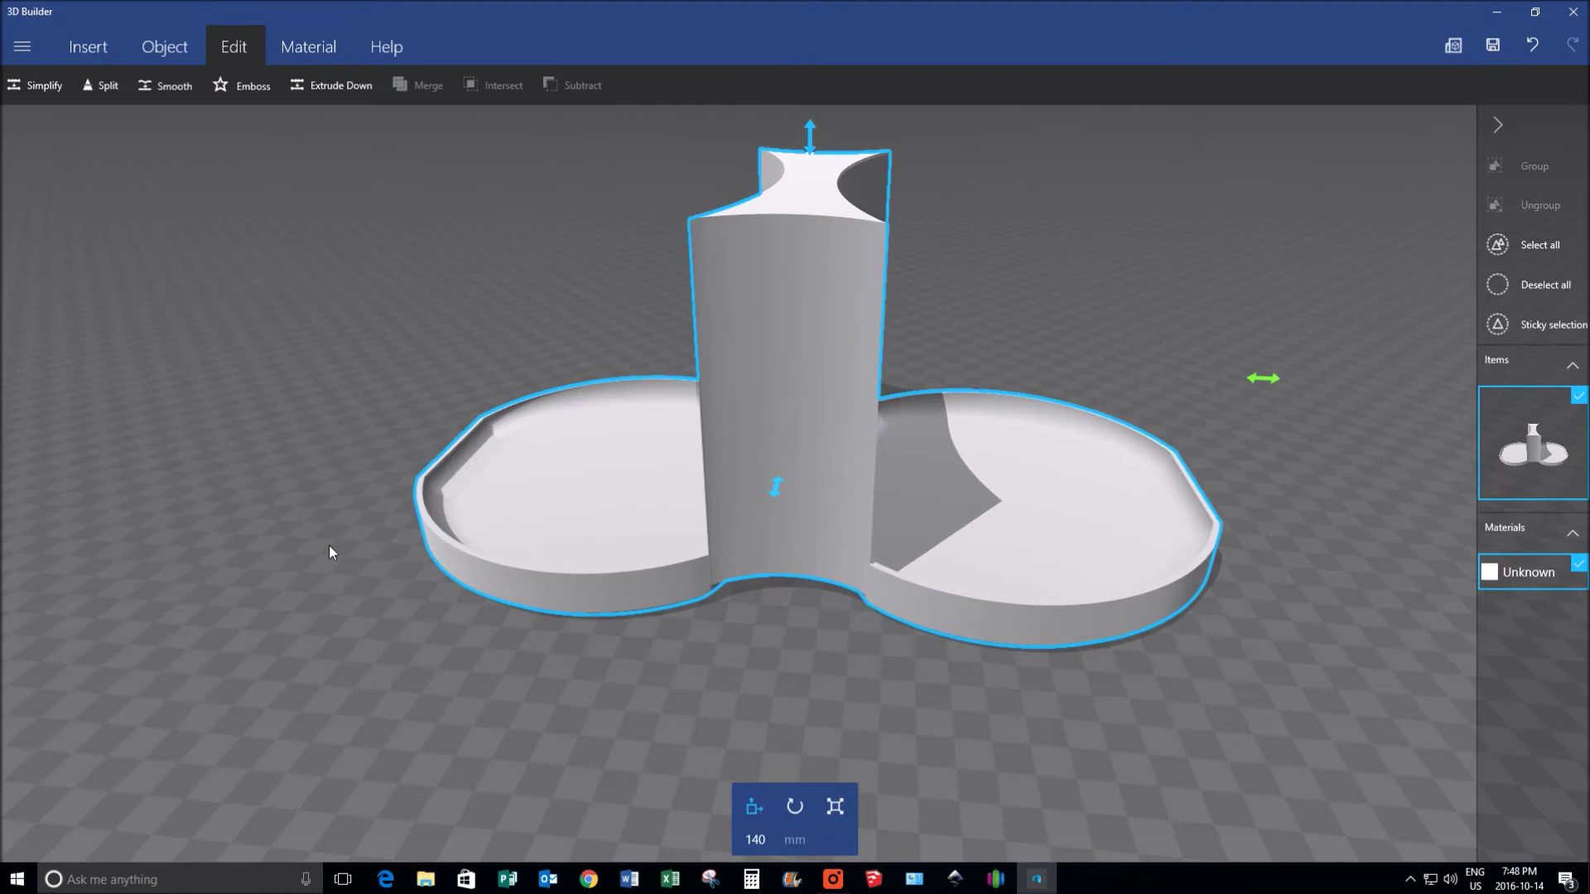
{"action": "right_click_drag", "start_coordinate": [357, 582], "coordinate": [511, 516]}
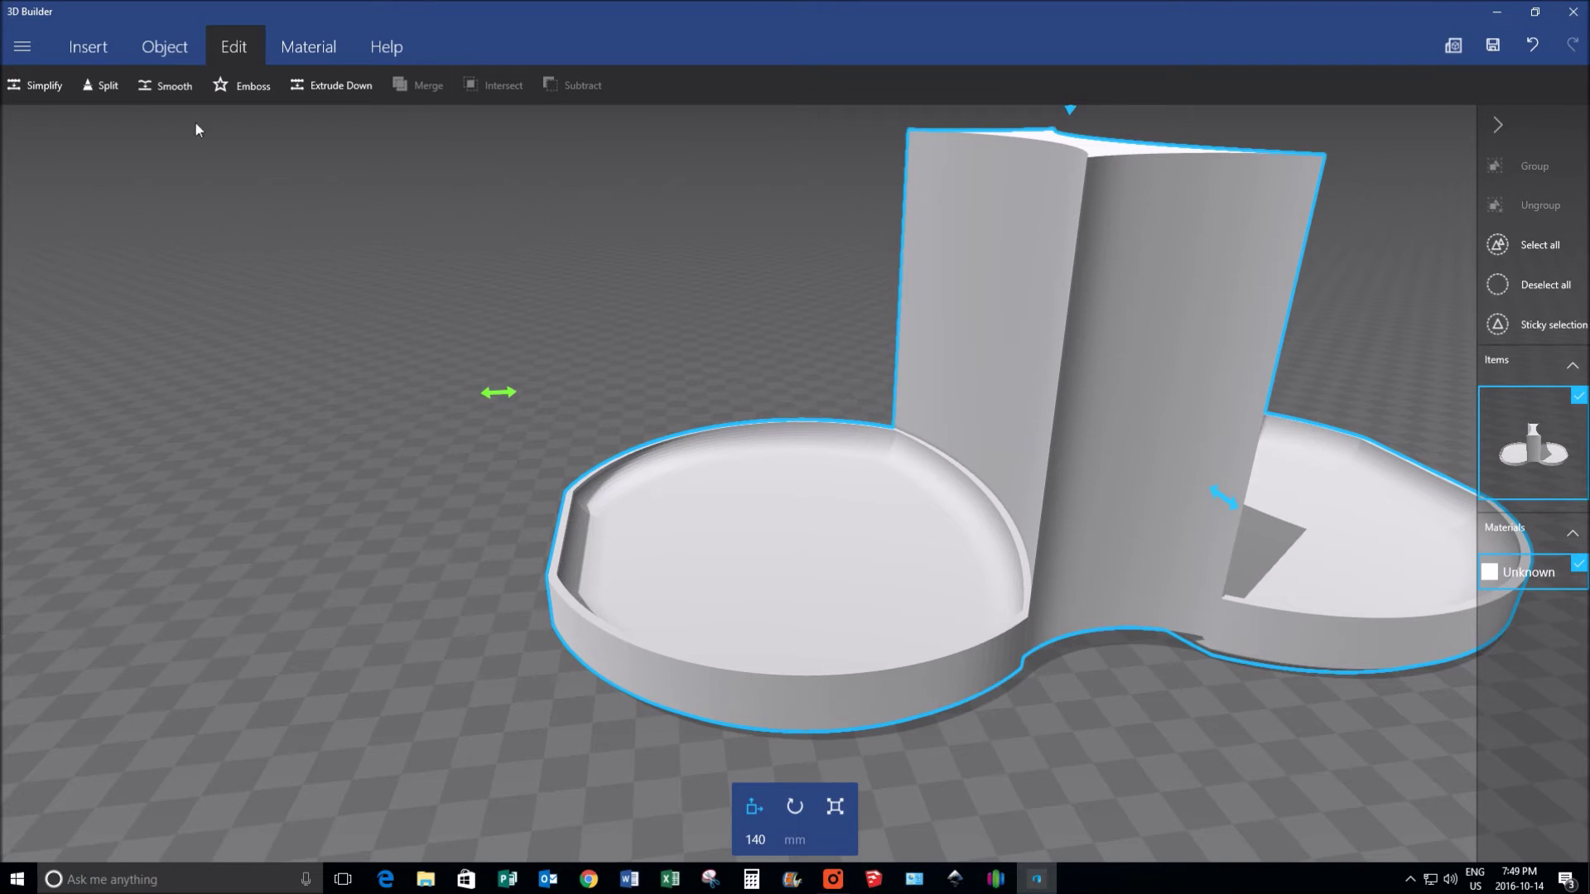
{"action": "left_click", "coordinate": [174, 56]}
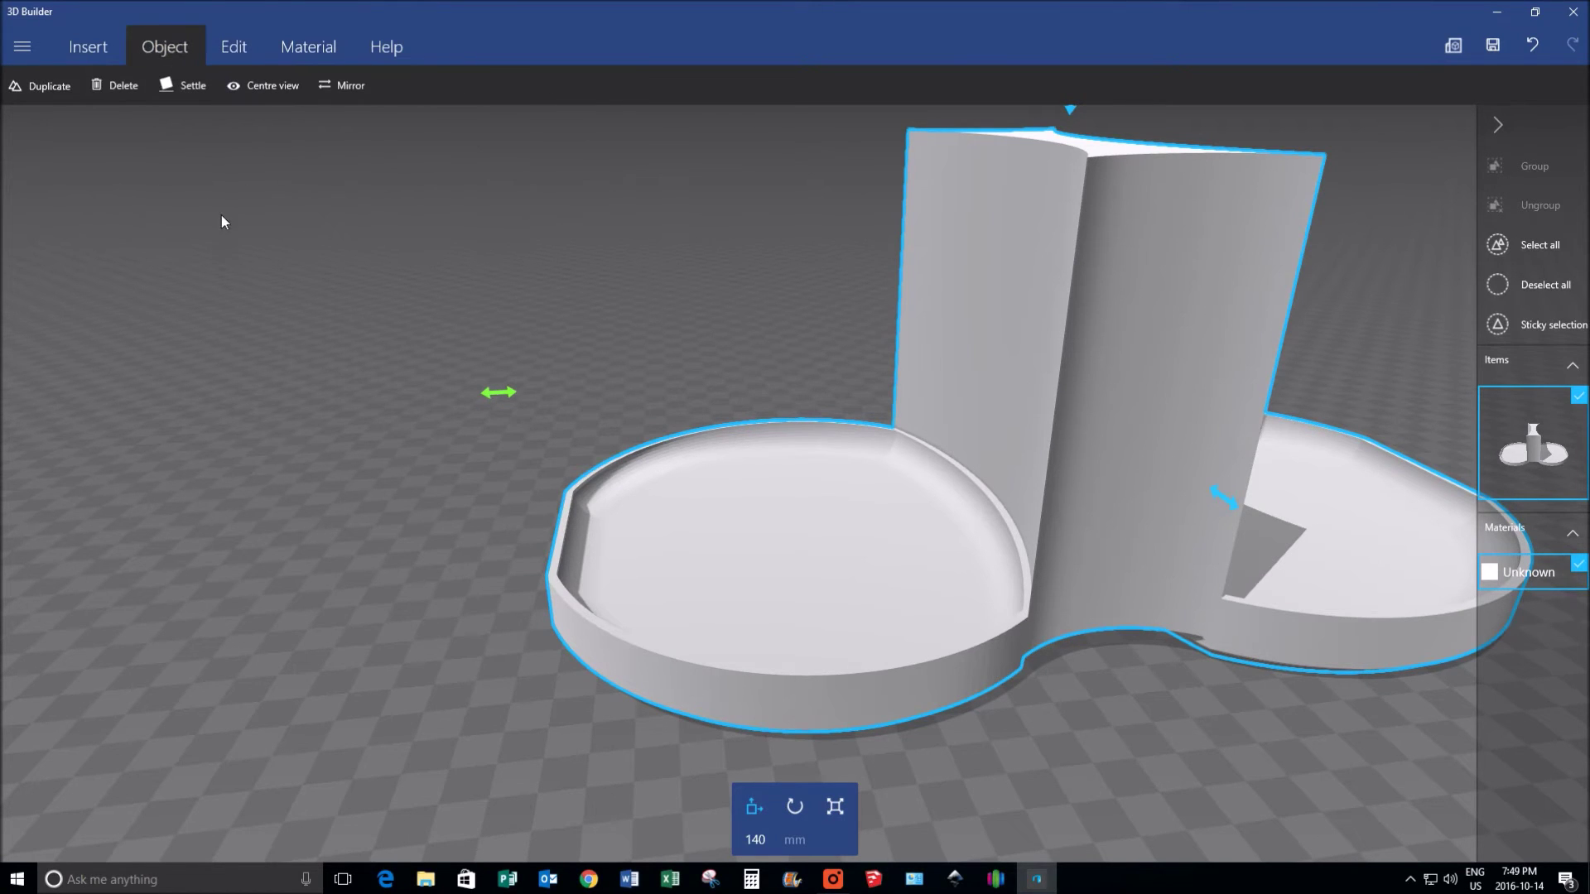
{"action": "left_click", "coordinate": [87, 48]}
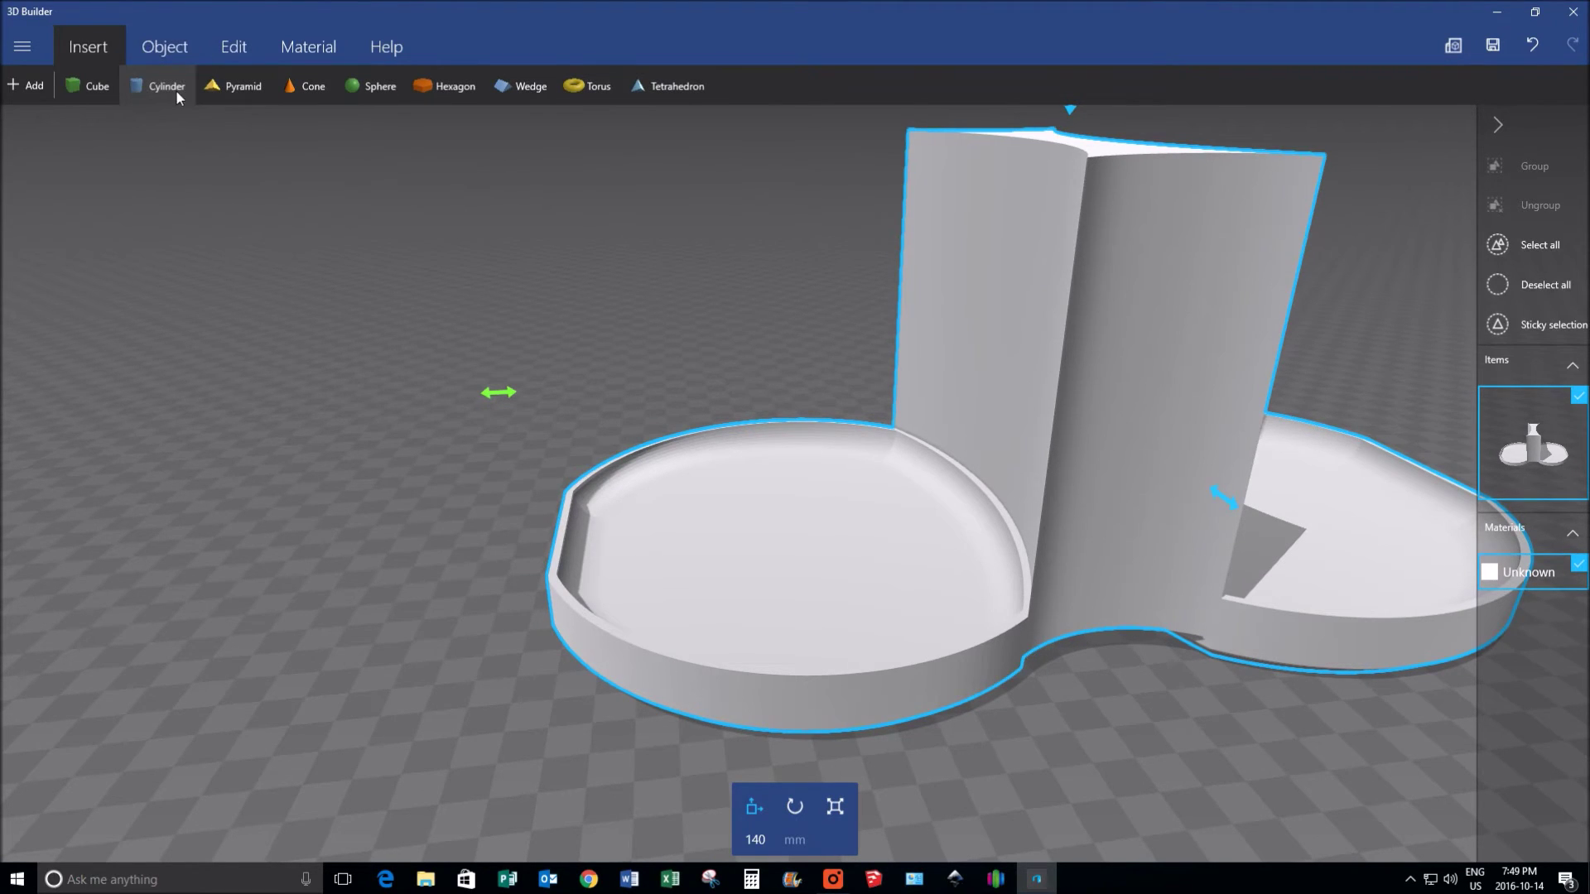
{"action": "left_click", "coordinate": [167, 86]}
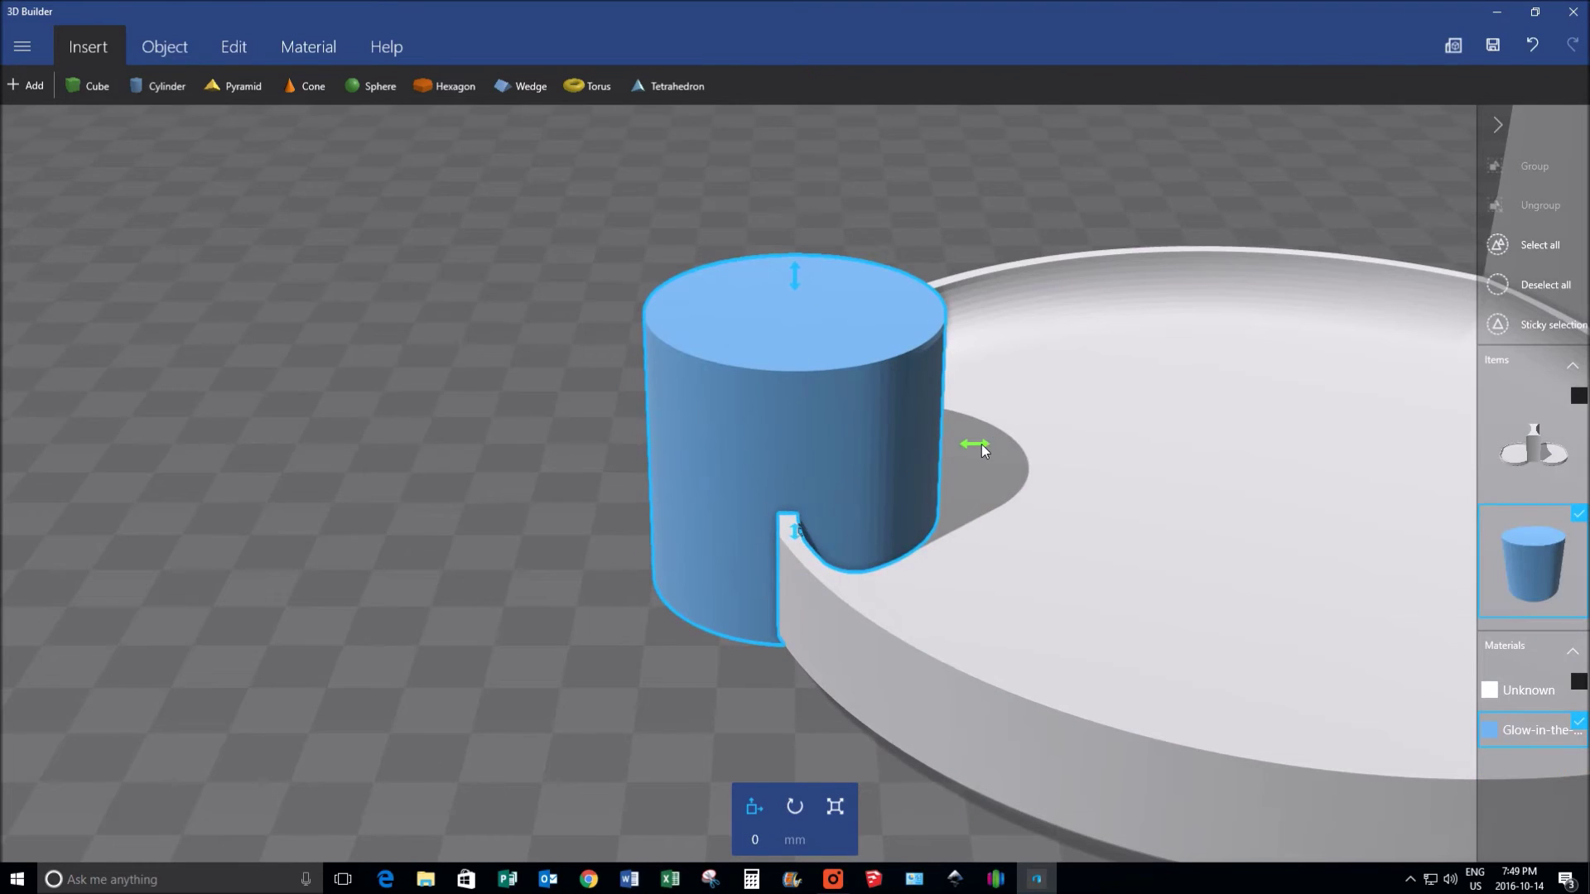
{"action": "left_click_drag", "start_coordinate": [982, 444], "coordinate": [629, 493]}
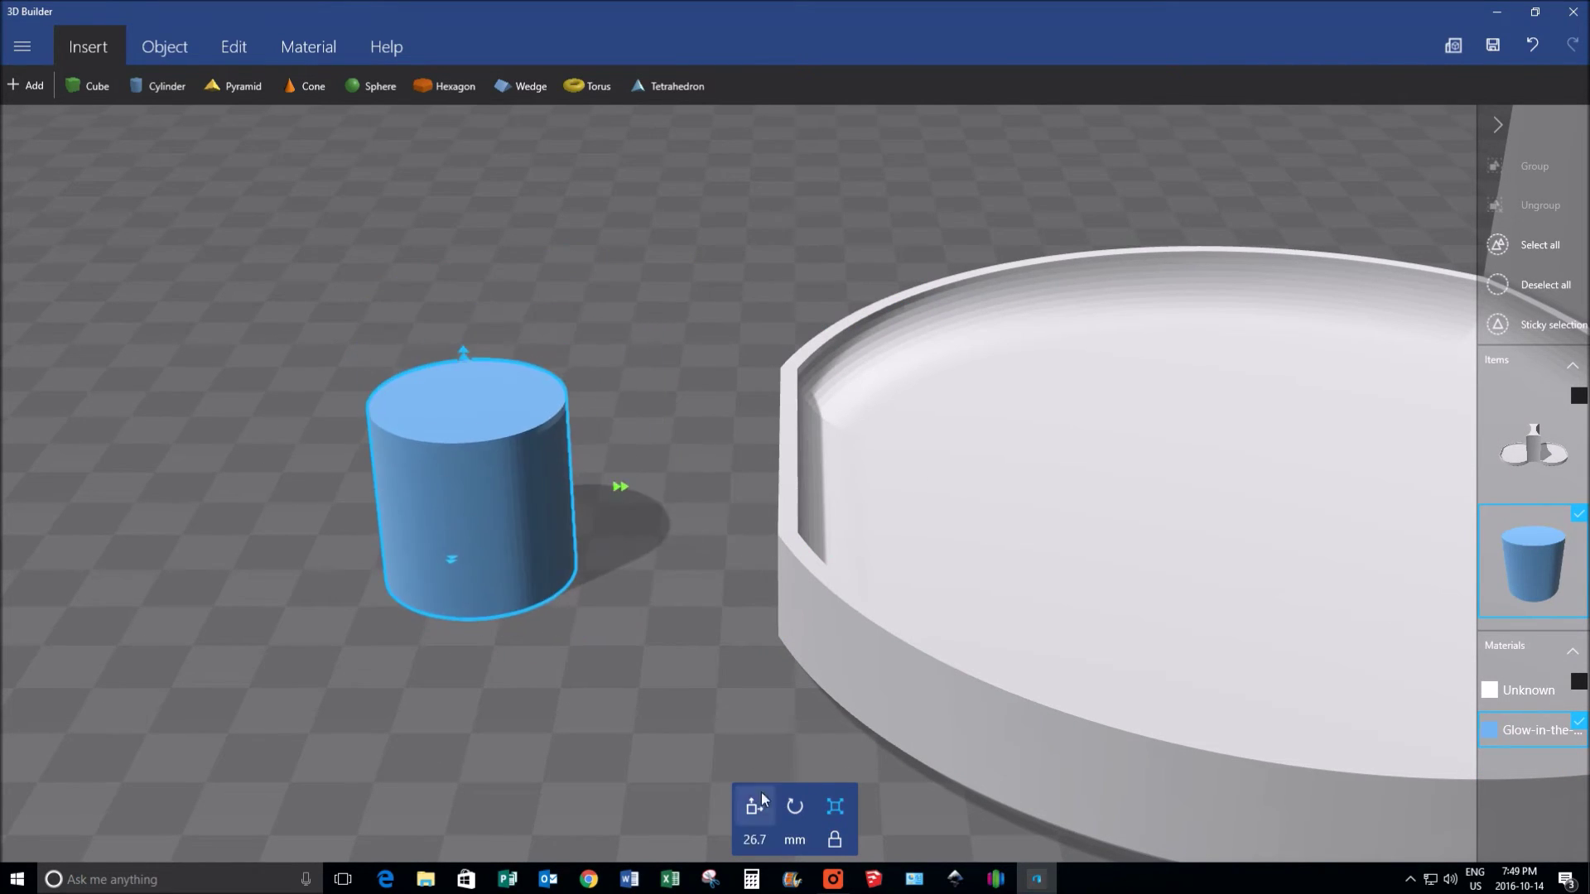
Scale the cylinder proportionally to 3 mm.
{"action": "left_click", "coordinate": [763, 836]}
{"action": "type", "text": "30"}
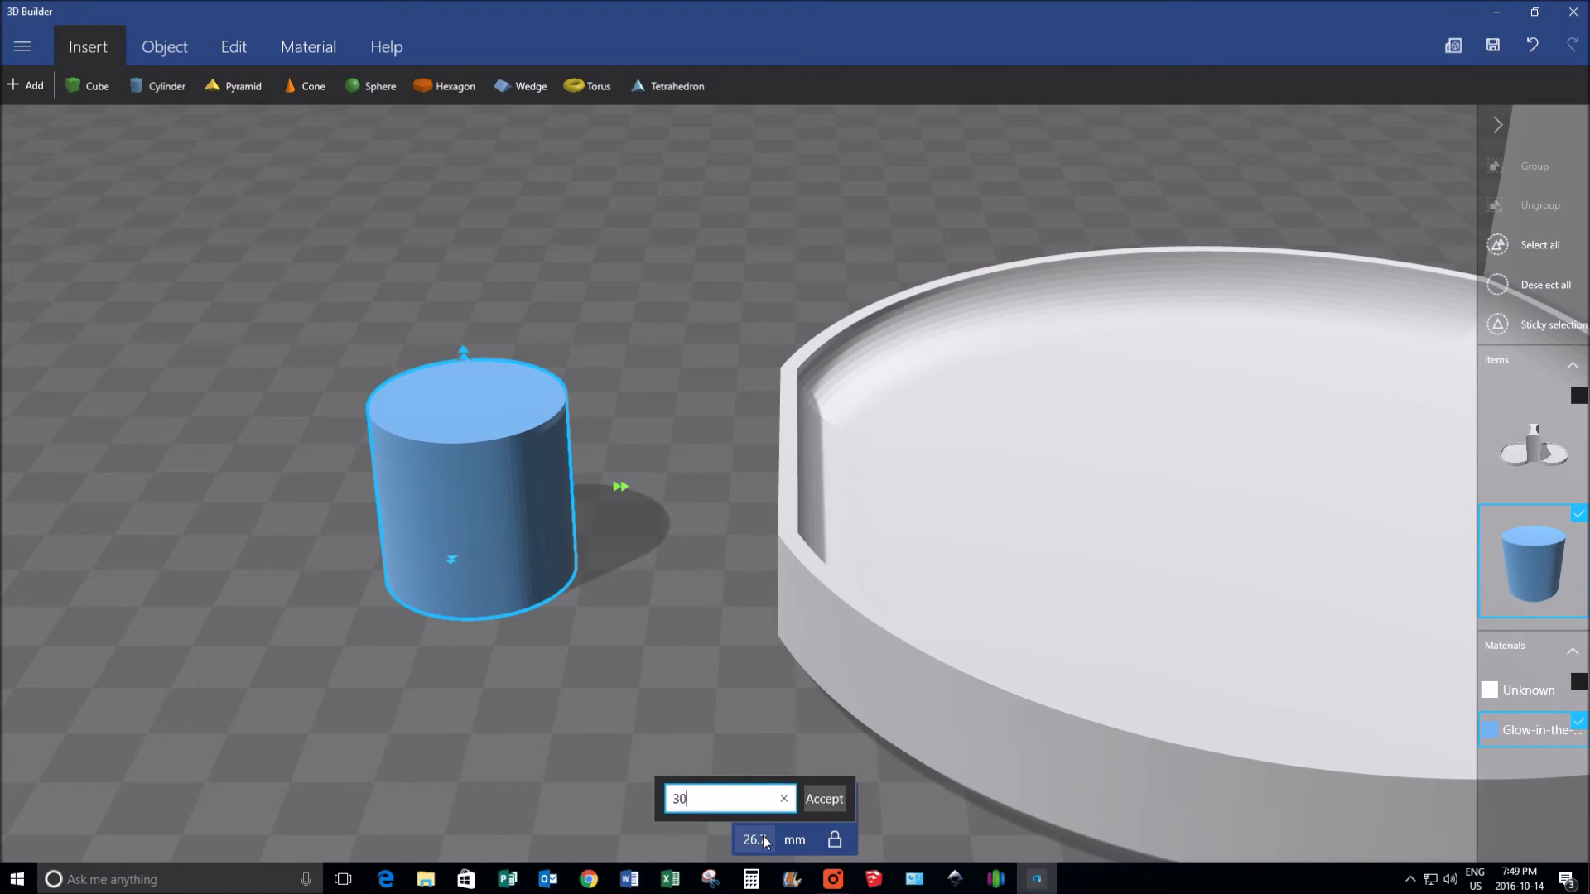
{"action": "key", "text": "BackSpace"}
{"action": "type", "text": "."}
{"action": "key", "text": "Return"}
Unlock the cylinder's proportions to stretch its height to about 39 mm, and move the rod closer to the tray's flat end.
{"action": "left_click", "coordinate": [835, 840]}
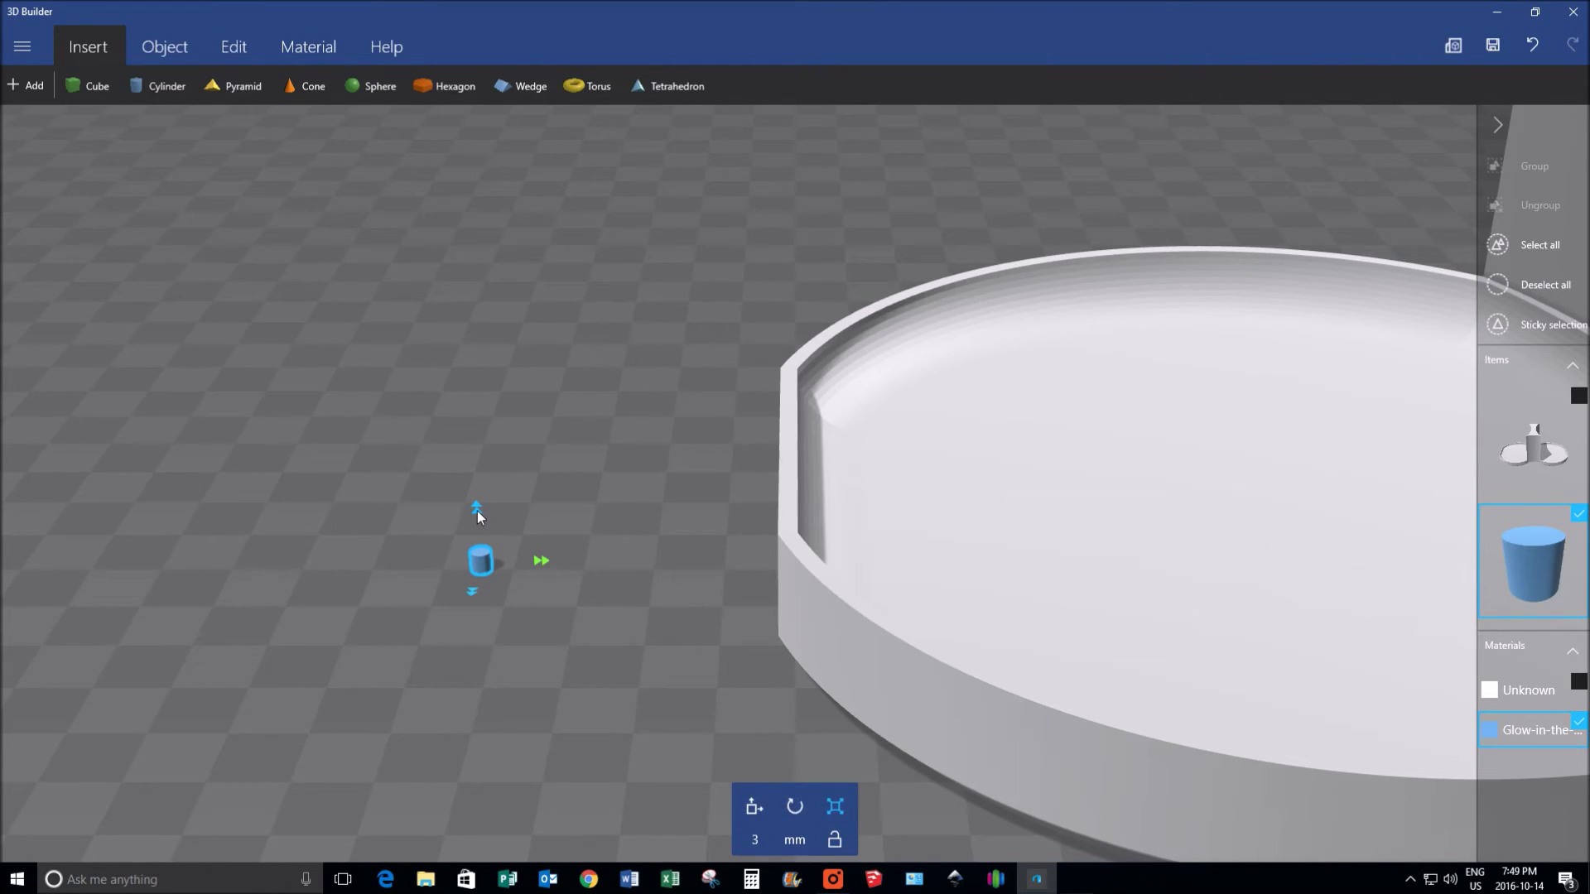
{"action": "left_click_drag", "start_coordinate": [477, 510], "coordinate": [484, 267]}
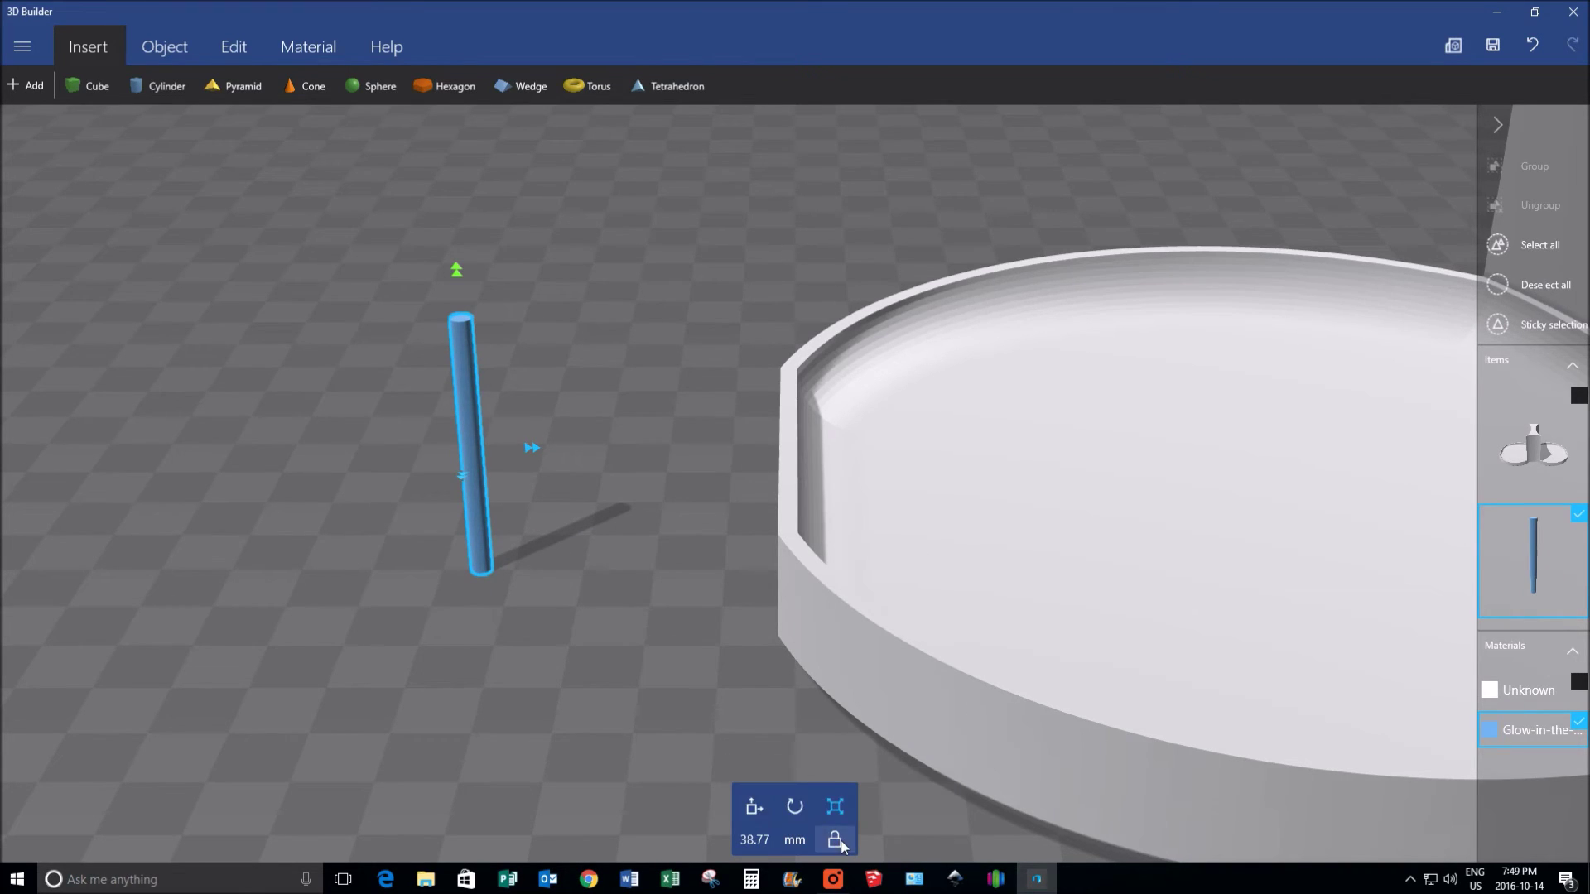
{"action": "left_click", "coordinate": [760, 810]}
{"action": "left_click_drag", "start_coordinate": [525, 448], "coordinate": [716, 449]}
{"action": "left_click_drag", "start_coordinate": [761, 616], "coordinate": [800, 574]}
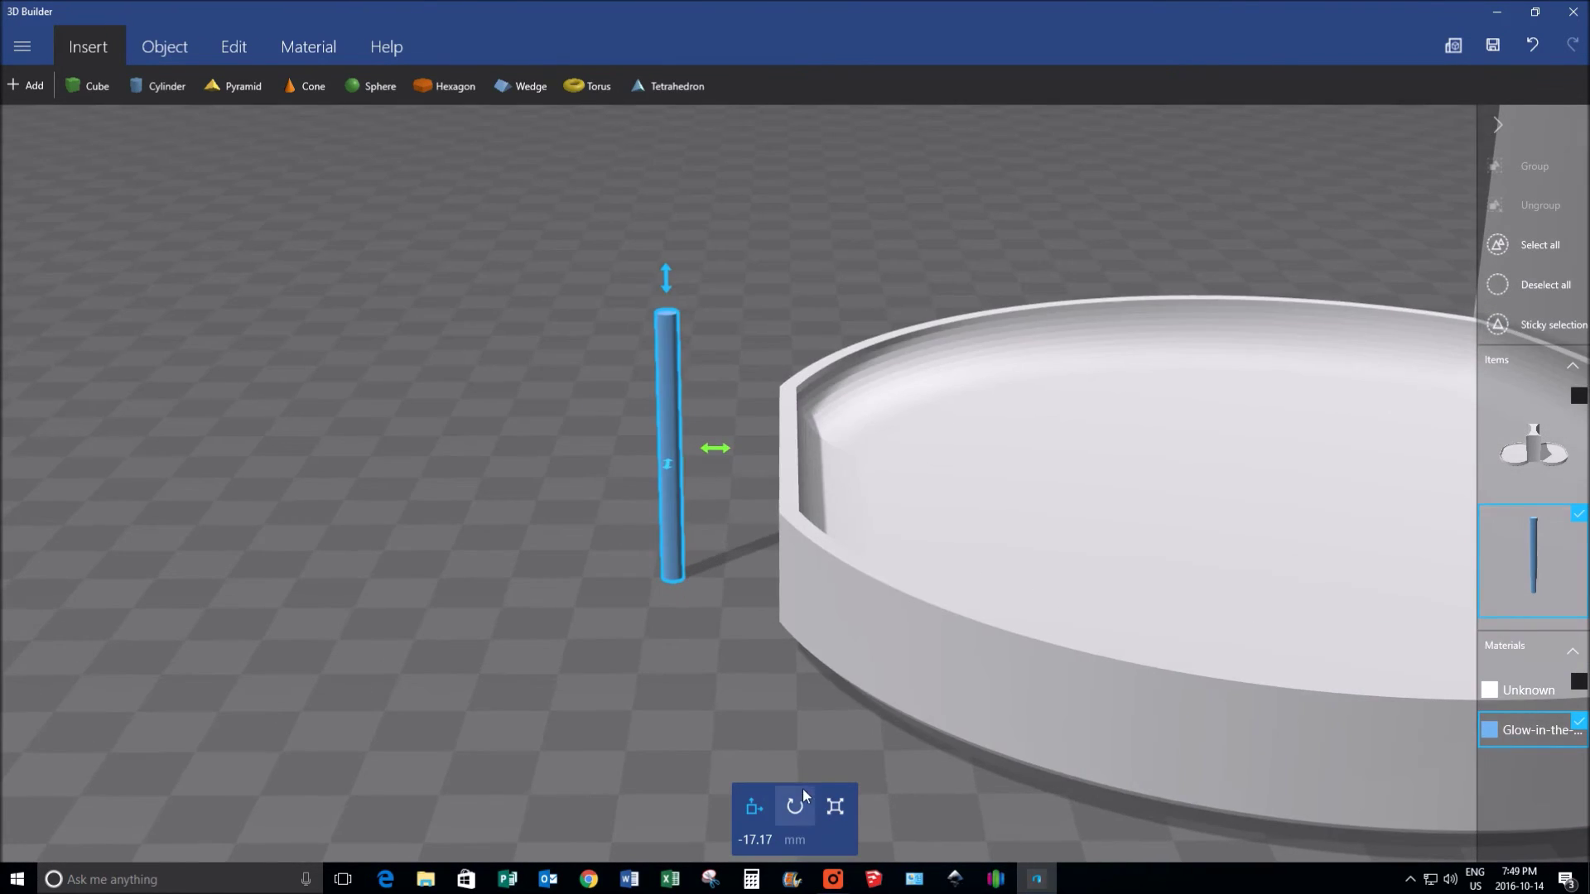
Tilt the thin rod 30 degrees towards the tray.
{"action": "left_click", "coordinate": [794, 807]}
{"action": "left_click_drag", "start_coordinate": [528, 449], "coordinate": [529, 425]}
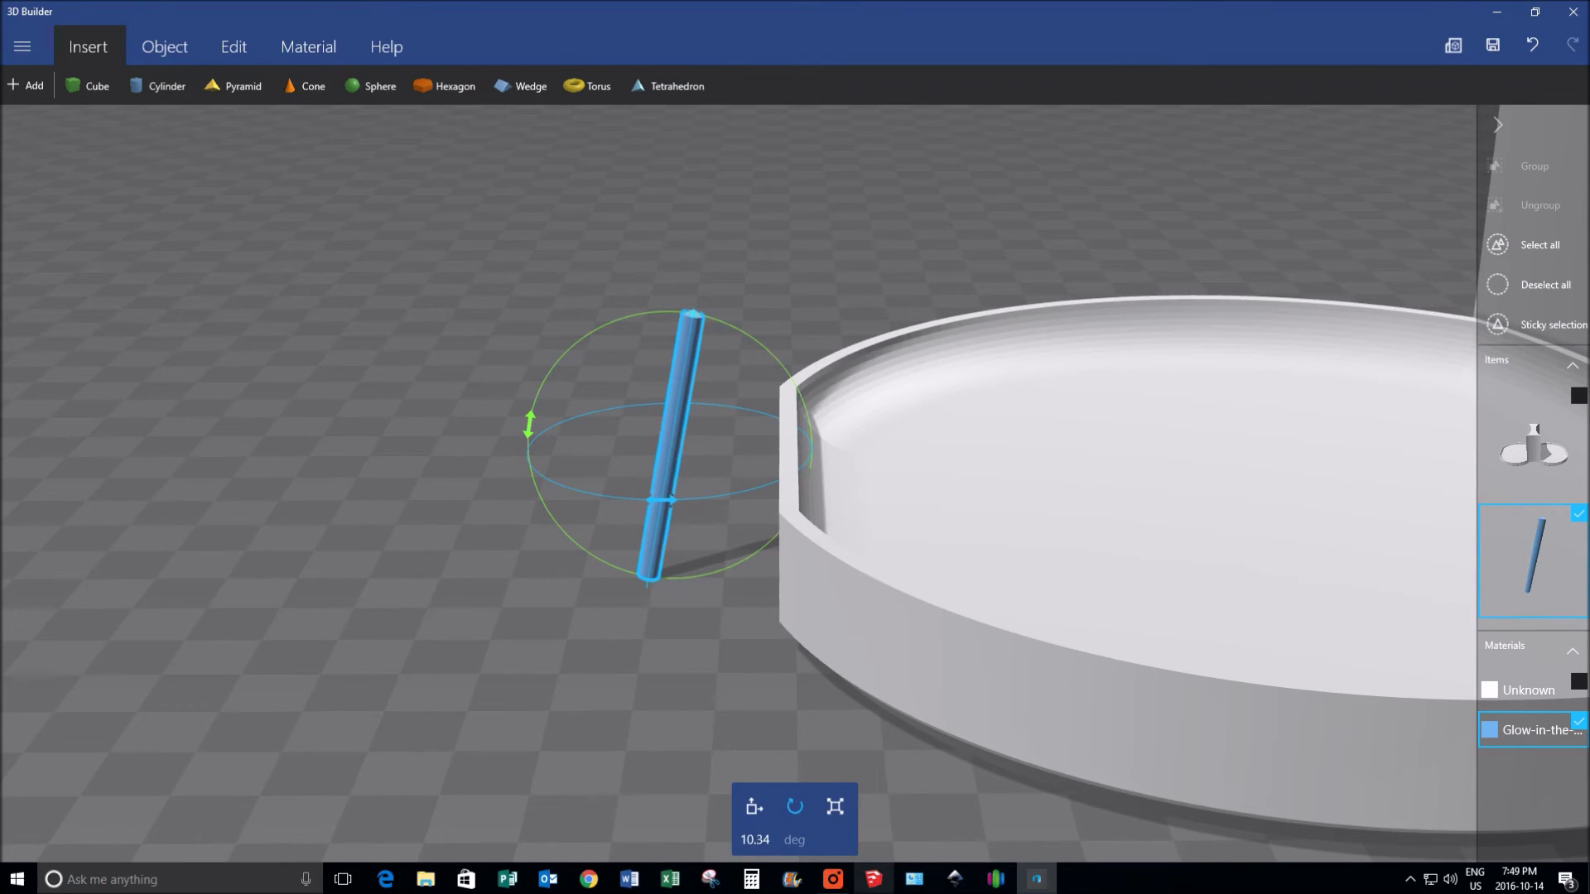
{"action": "left_click", "coordinate": [762, 842]}
{"action": "type", "text": "30"}
{"action": "key", "text": "Return"}
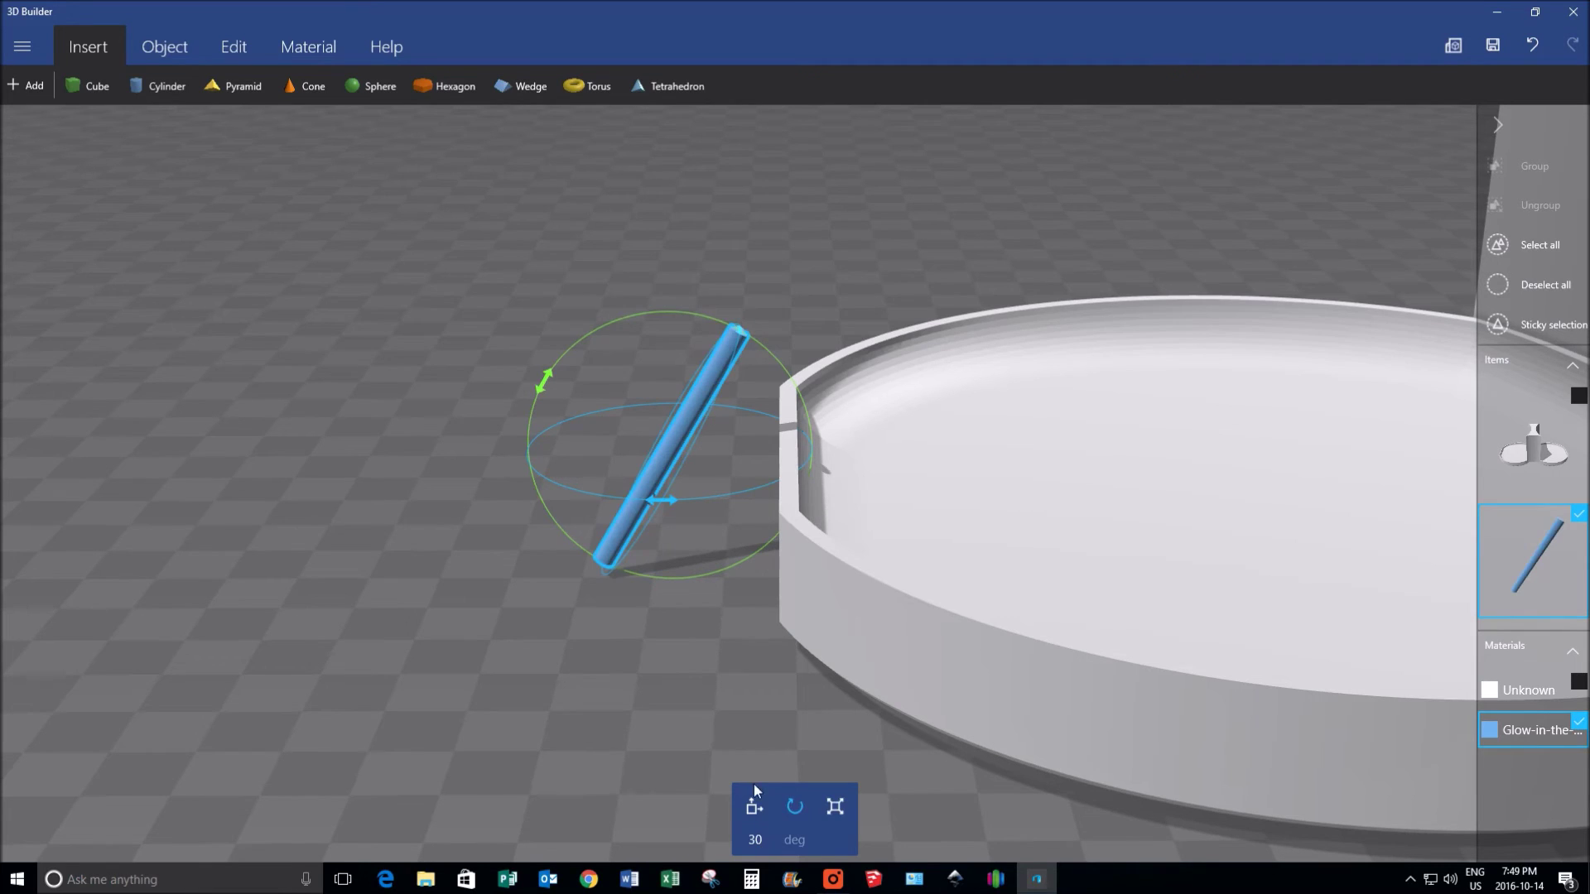
Move the tilted rod over the tray's rim so it stands inside the tray beside the flat end.
{"action": "left_click", "coordinate": [850, 810]}
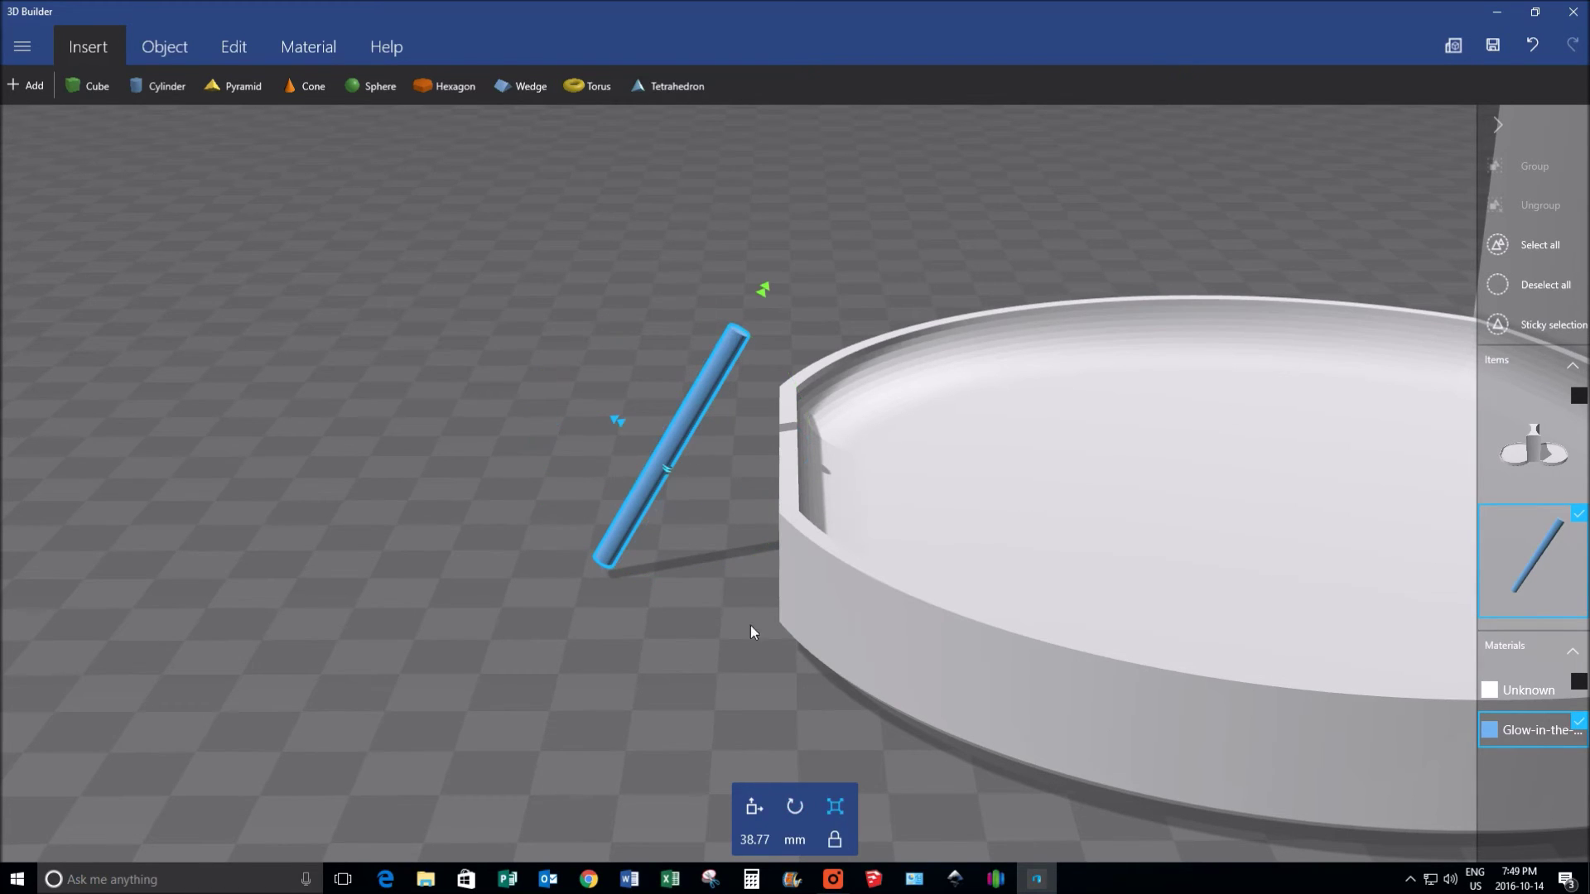
{"action": "left_click", "coordinate": [761, 812]}
{"action": "left_click_drag", "start_coordinate": [784, 448], "coordinate": [941, 447]}
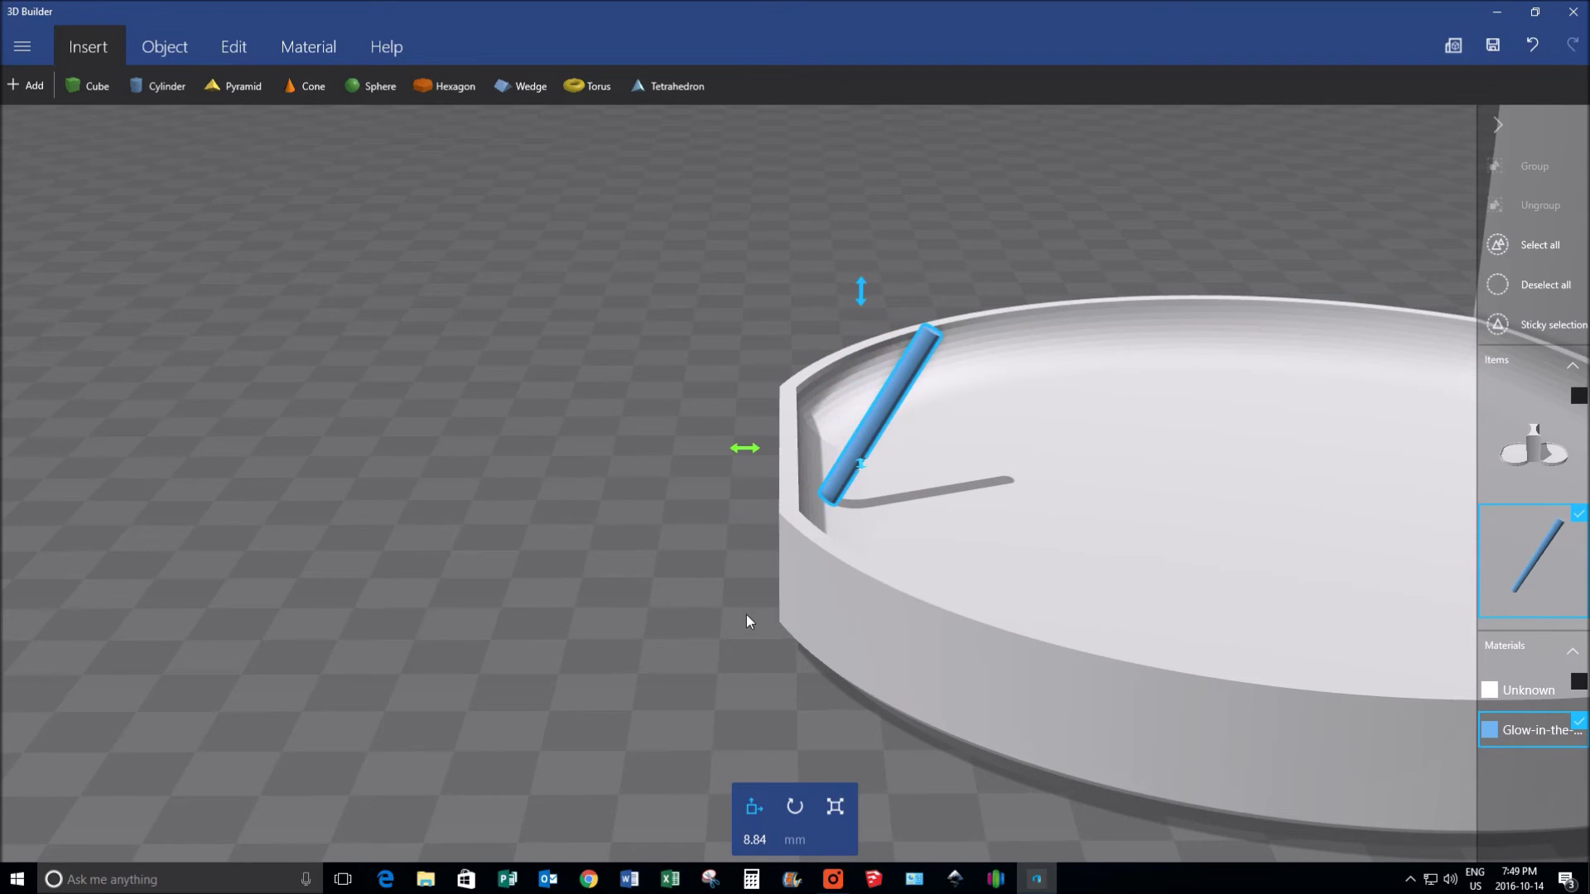
Lower the tilted rod to about 14.5 mm so it passes through the tray's floor near the flat end.
{"action": "right_click_drag", "start_coordinate": [757, 585], "coordinate": [813, 540]}
{"action": "left_click_drag", "start_coordinate": [869, 578], "coordinate": [868, 591]}
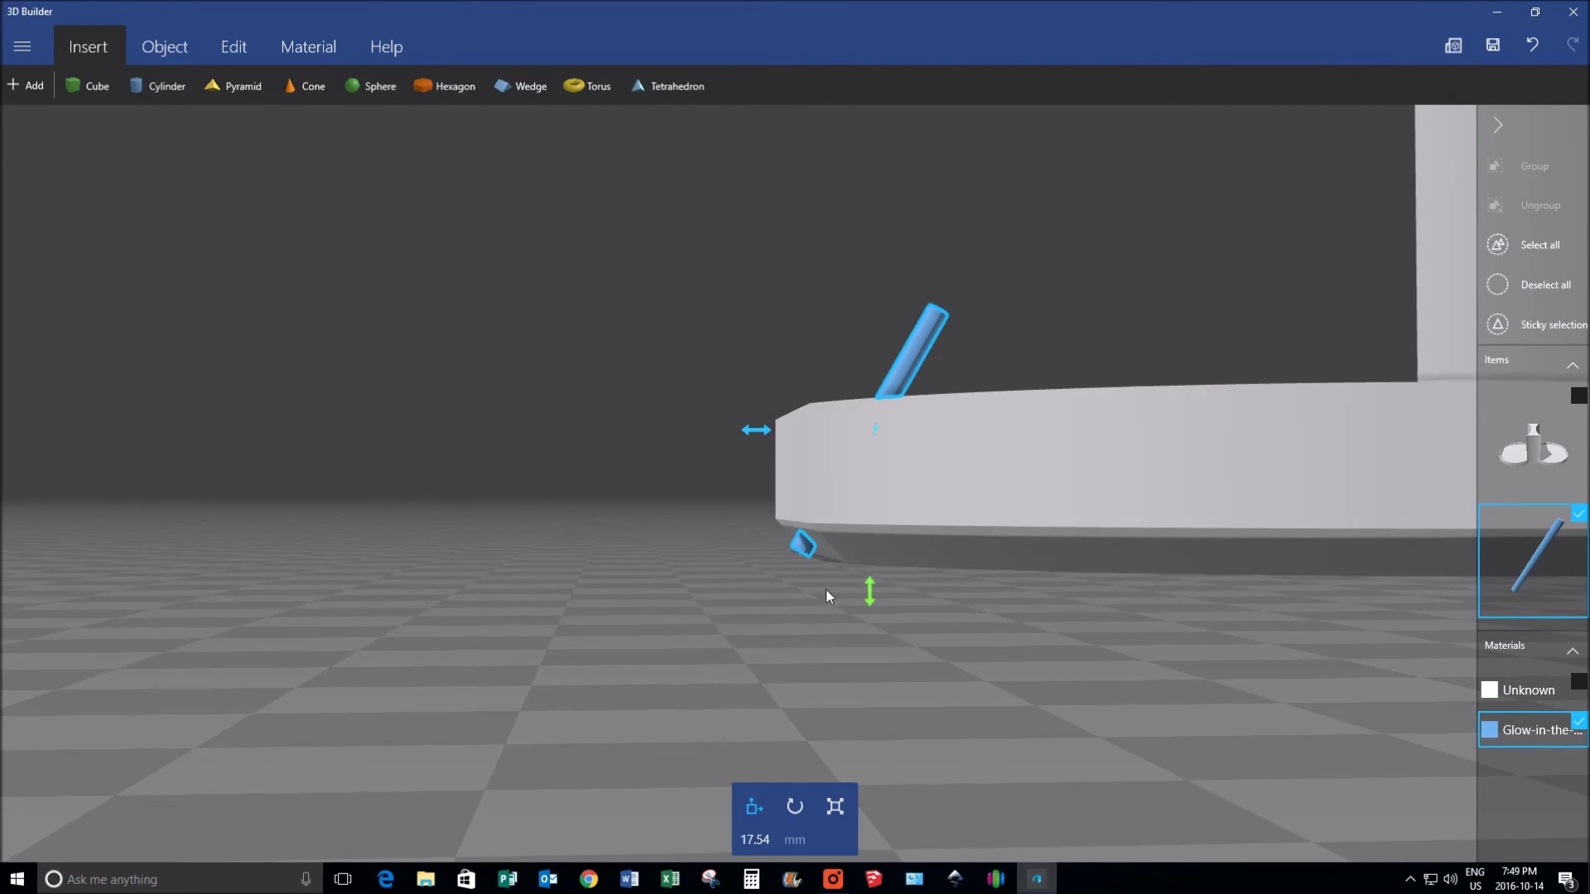
{"action": "right_click_drag", "start_coordinate": [782, 586], "coordinate": [823, 515]}
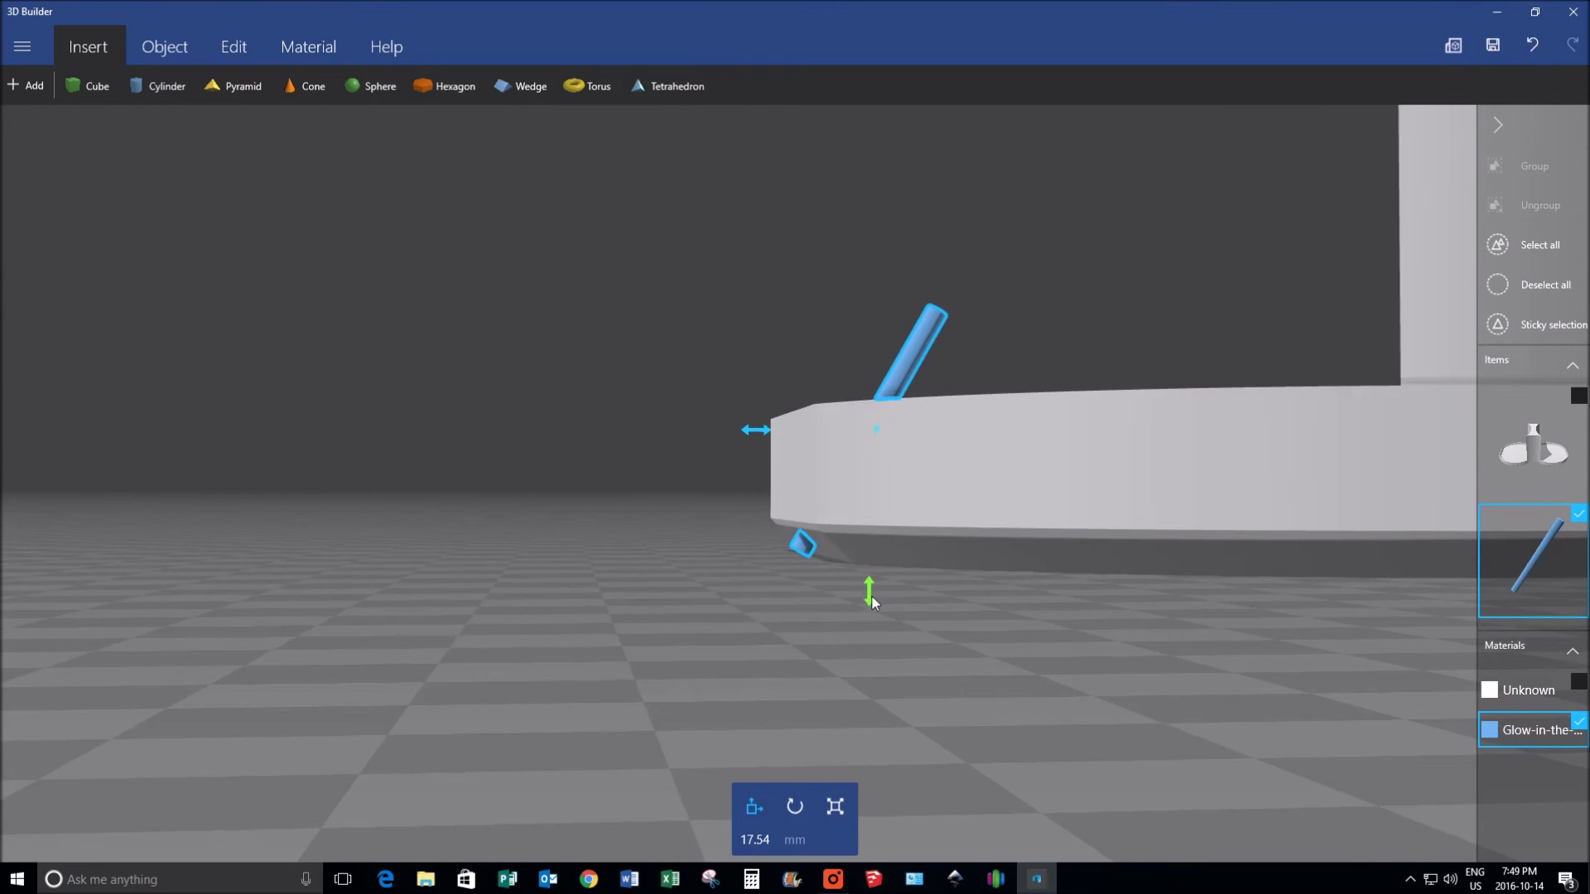
{"action": "left_click_drag", "start_coordinate": [872, 600], "coordinate": [874, 618]}
Check how far the rod sticks out beneath the tray and raise it slightly to about 15.5 mm.
{"action": "right_click_drag", "start_coordinate": [956, 643], "coordinate": [911, 638]}
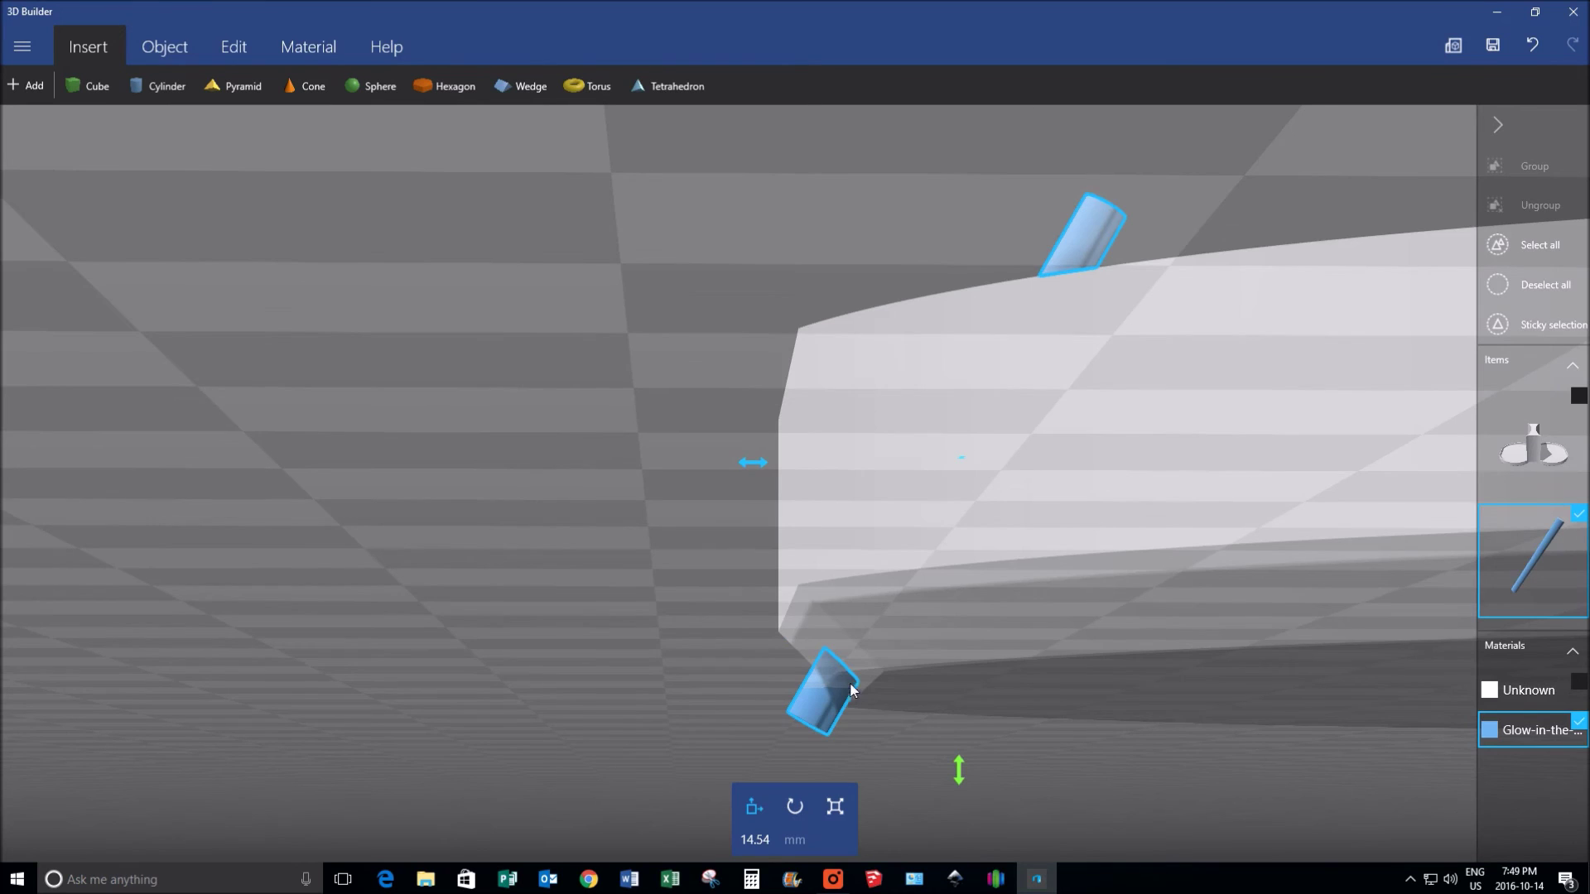
{"action": "right_click_drag", "start_coordinate": [731, 618], "coordinate": [1197, 714]}
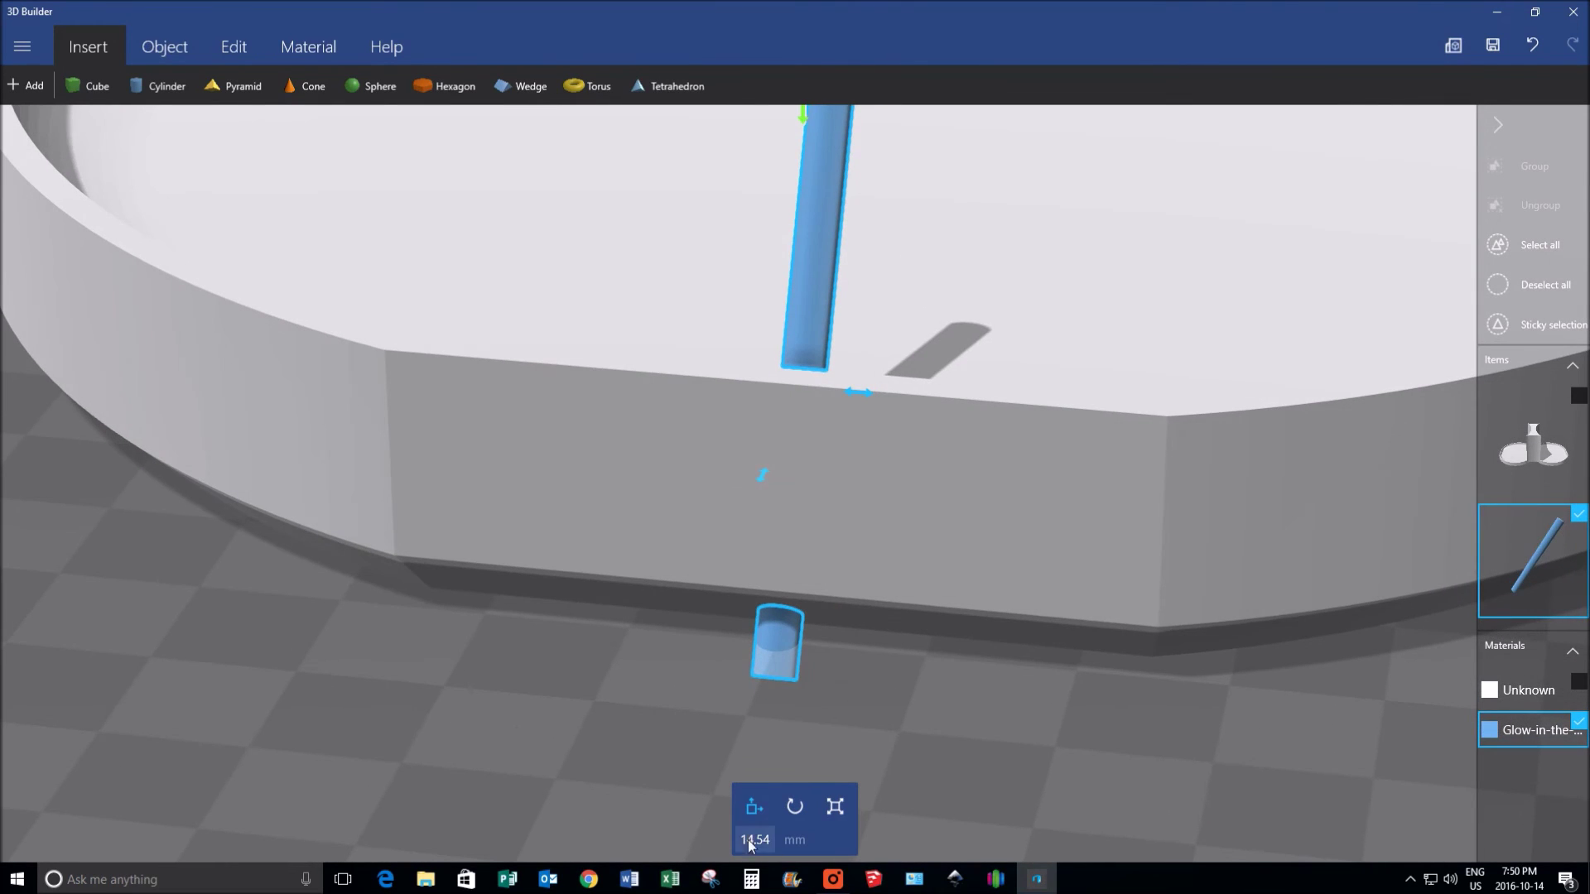
{"action": "right_click_drag", "start_coordinate": [1008, 768], "coordinate": [504, 643]}
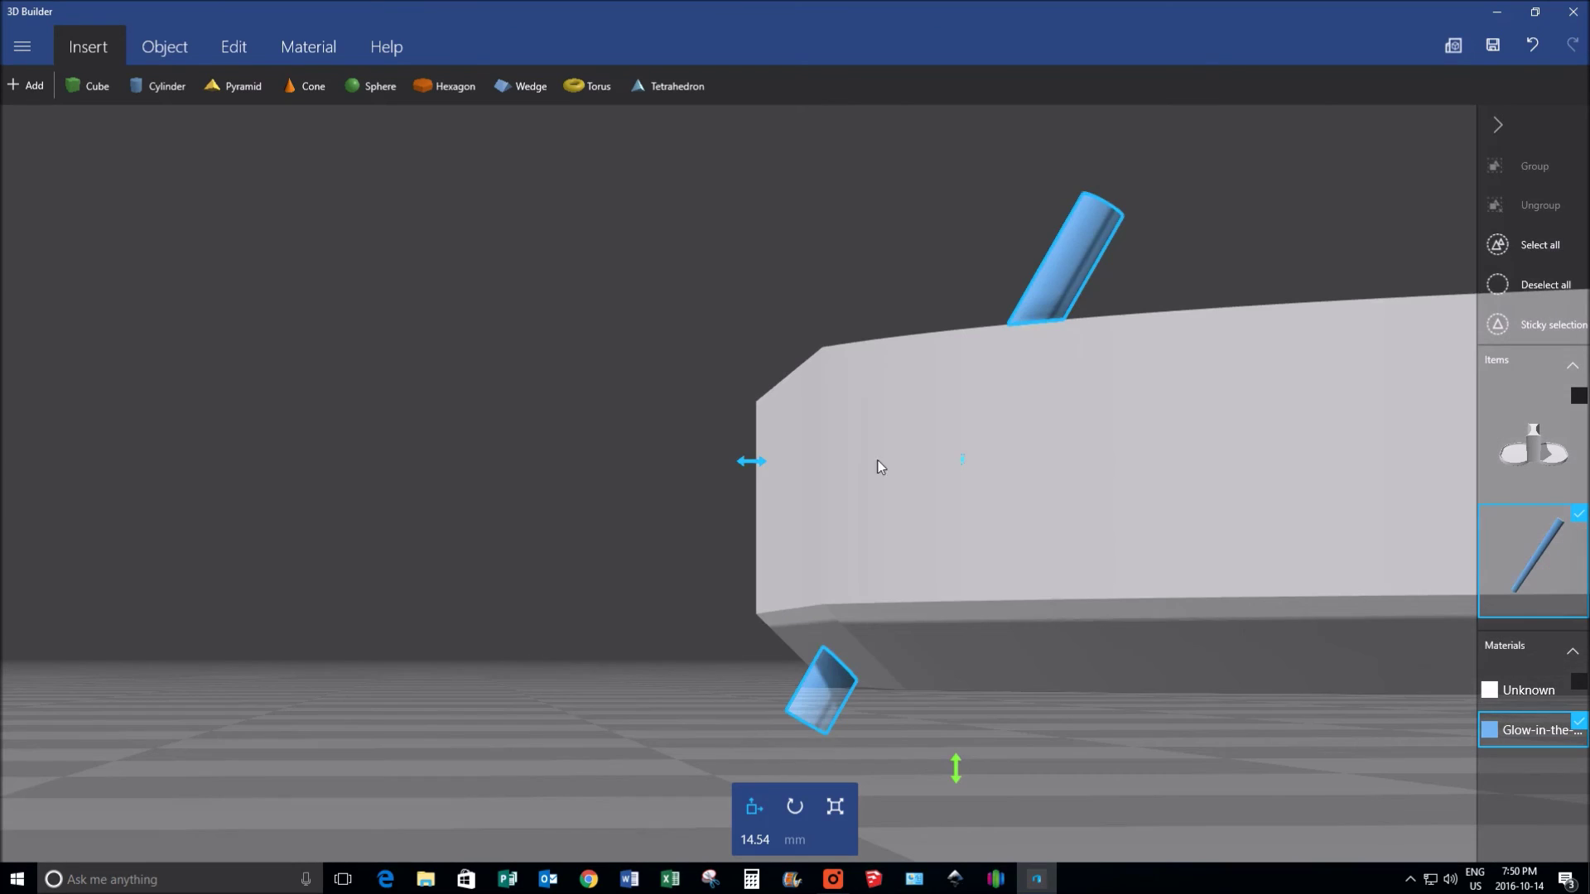
{"action": "left_click_drag", "start_coordinate": [961, 767], "coordinate": [961, 750]}
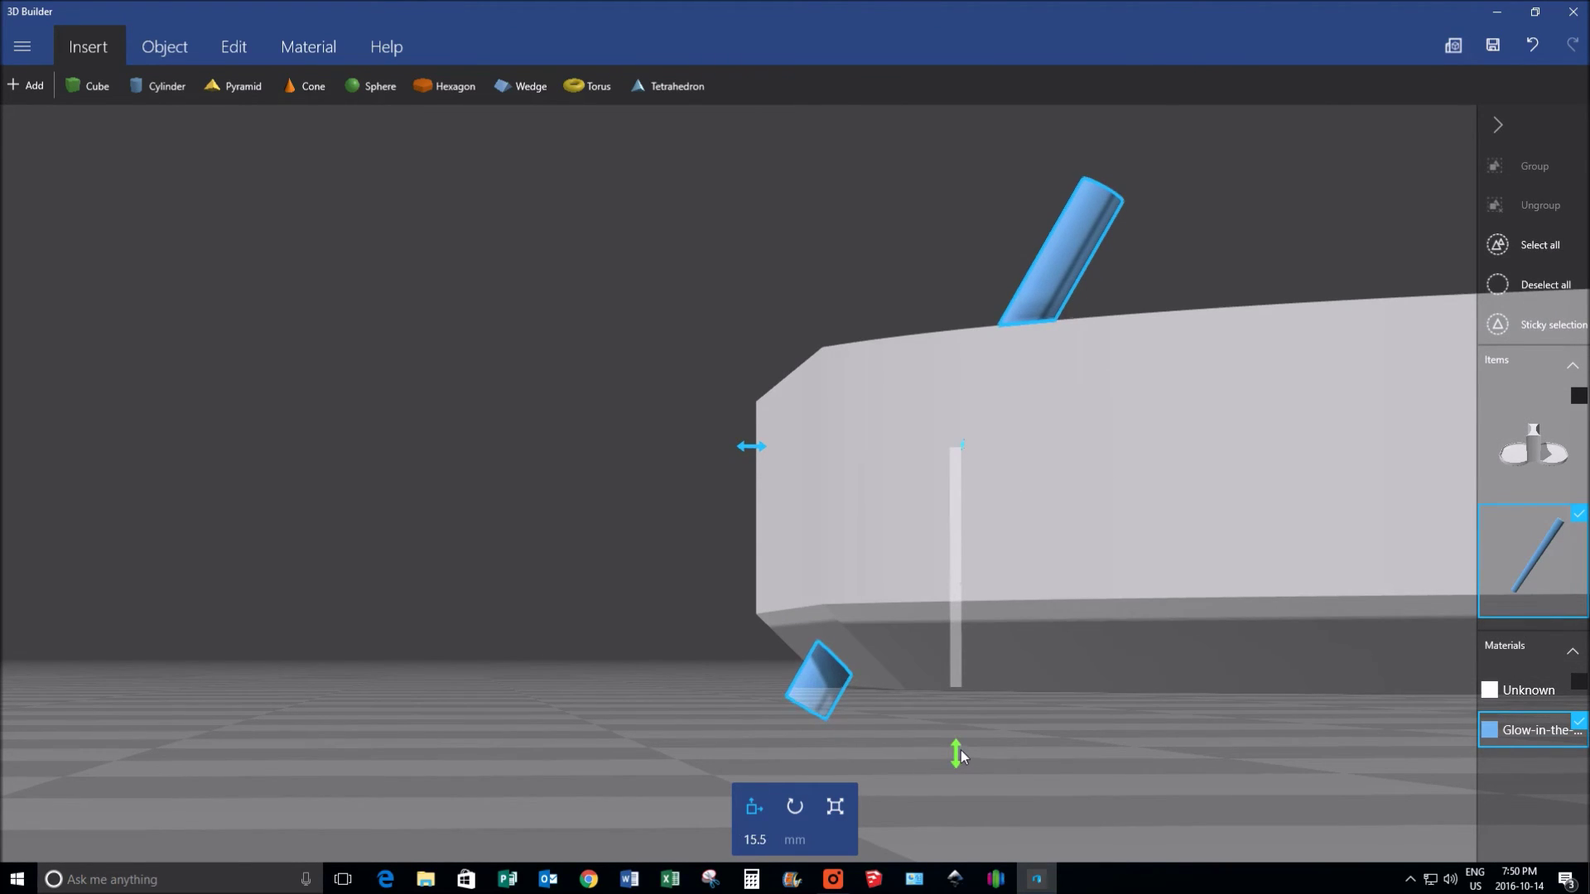
Subtract the tilted rod from the stand to cut an angled hole through the tray beside its flat end.
{"action": "right_click_drag", "start_coordinate": [869, 733], "coordinate": [743, 729]}
{"action": "left_click_drag", "start_coordinate": [618, 820], "coordinate": [997, 499]}
{"action": "left_click_drag", "start_coordinate": [446, 459], "coordinate": [750, 462]}
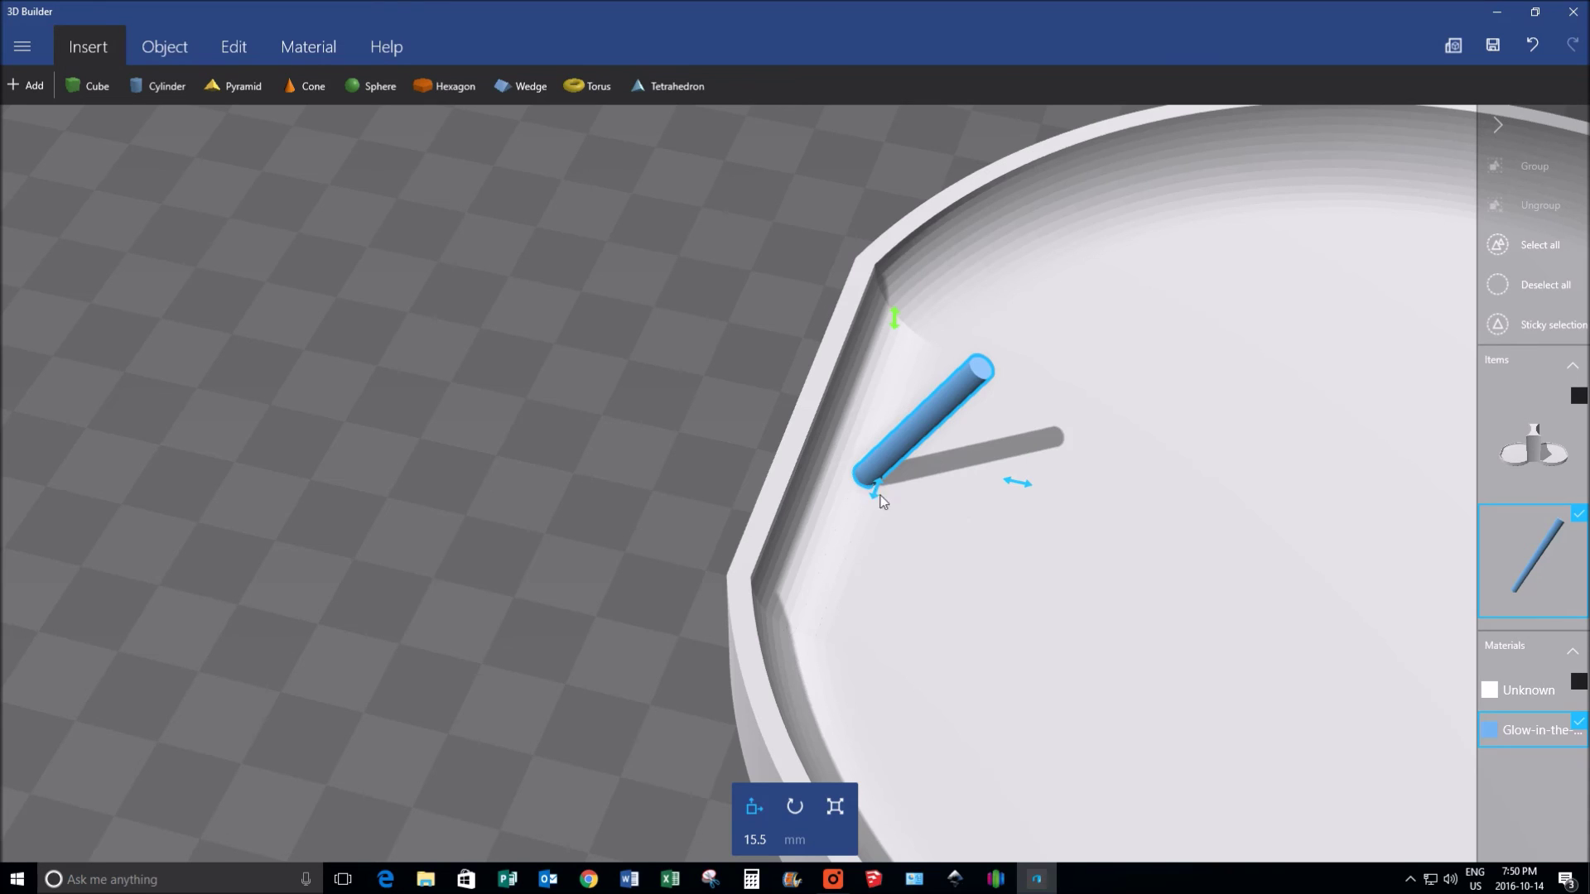
{"action": "left_click_drag", "start_coordinate": [663, 466], "coordinate": [257, 232]}
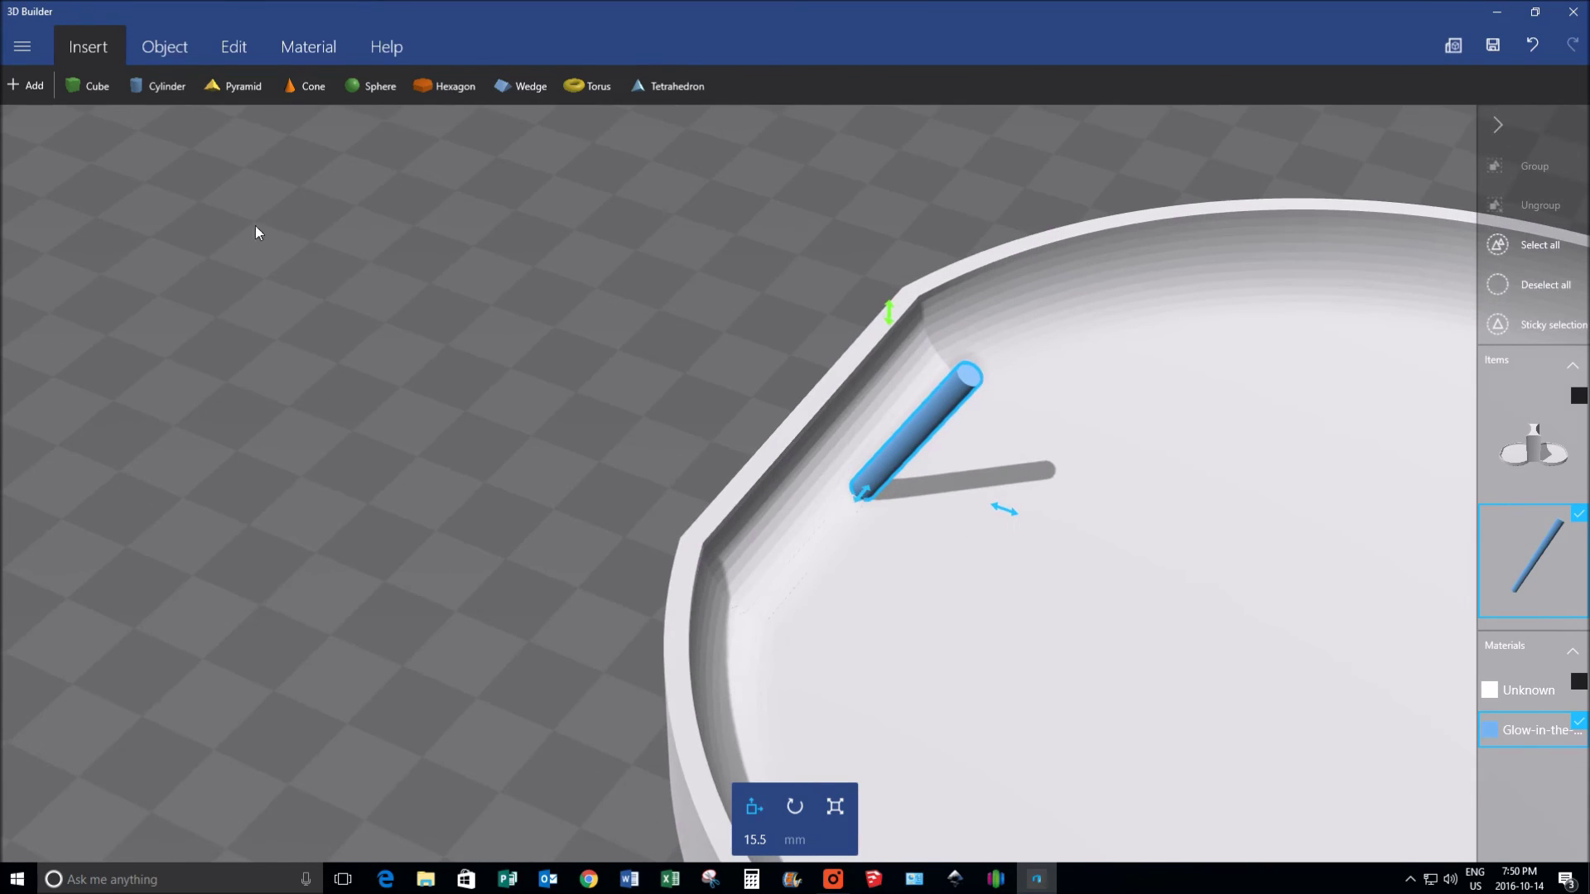
{"action": "left_click", "coordinate": [233, 51]}
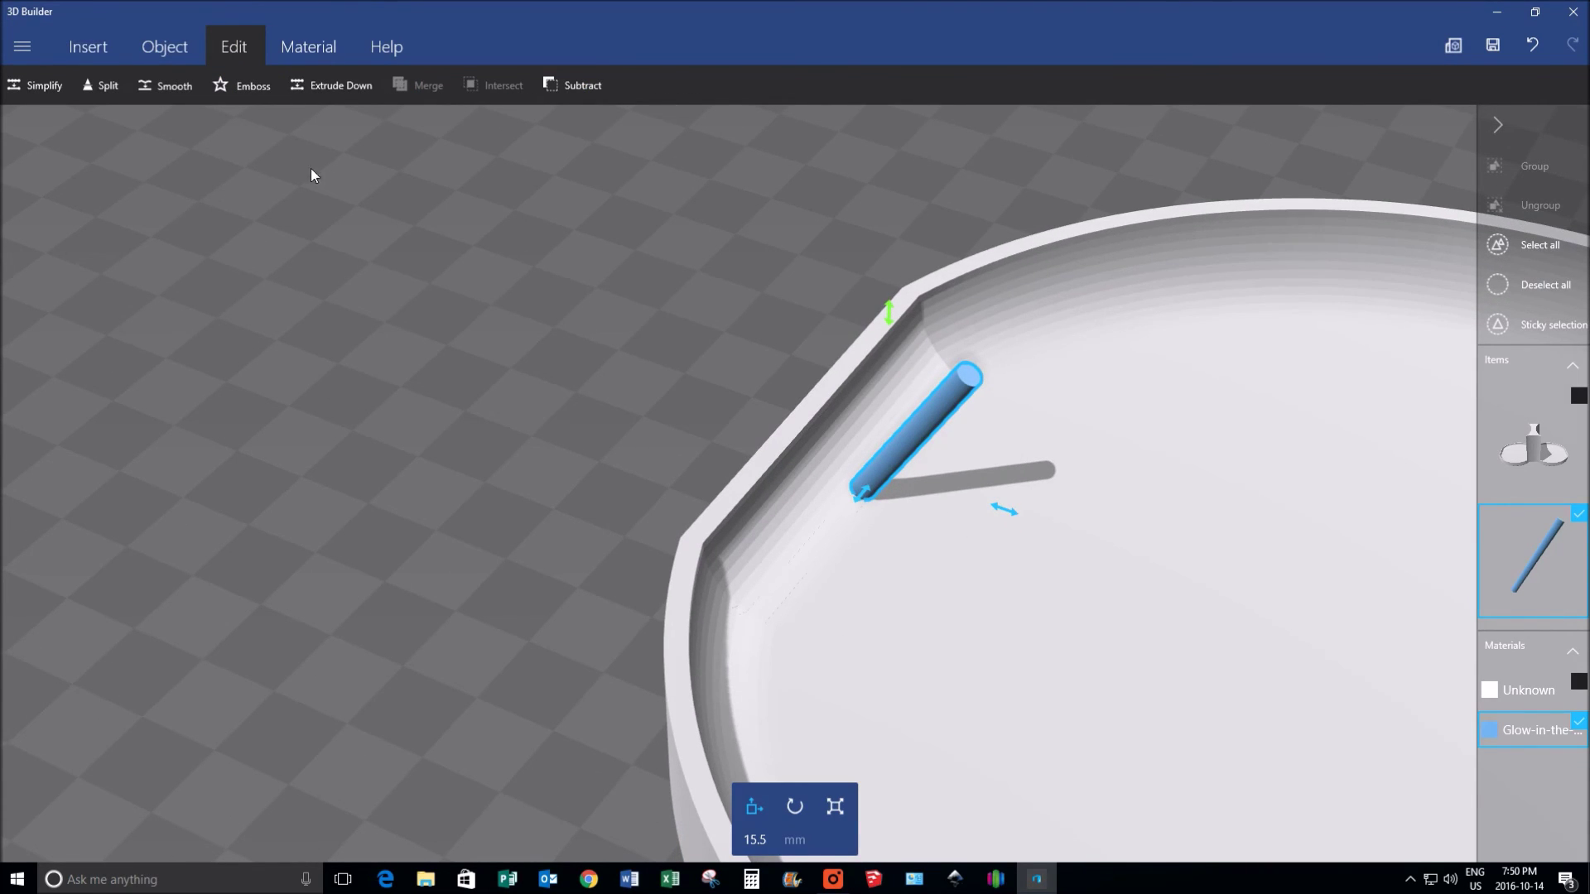
{"action": "left_click_drag", "start_coordinate": [593, 344], "coordinate": [914, 377]}
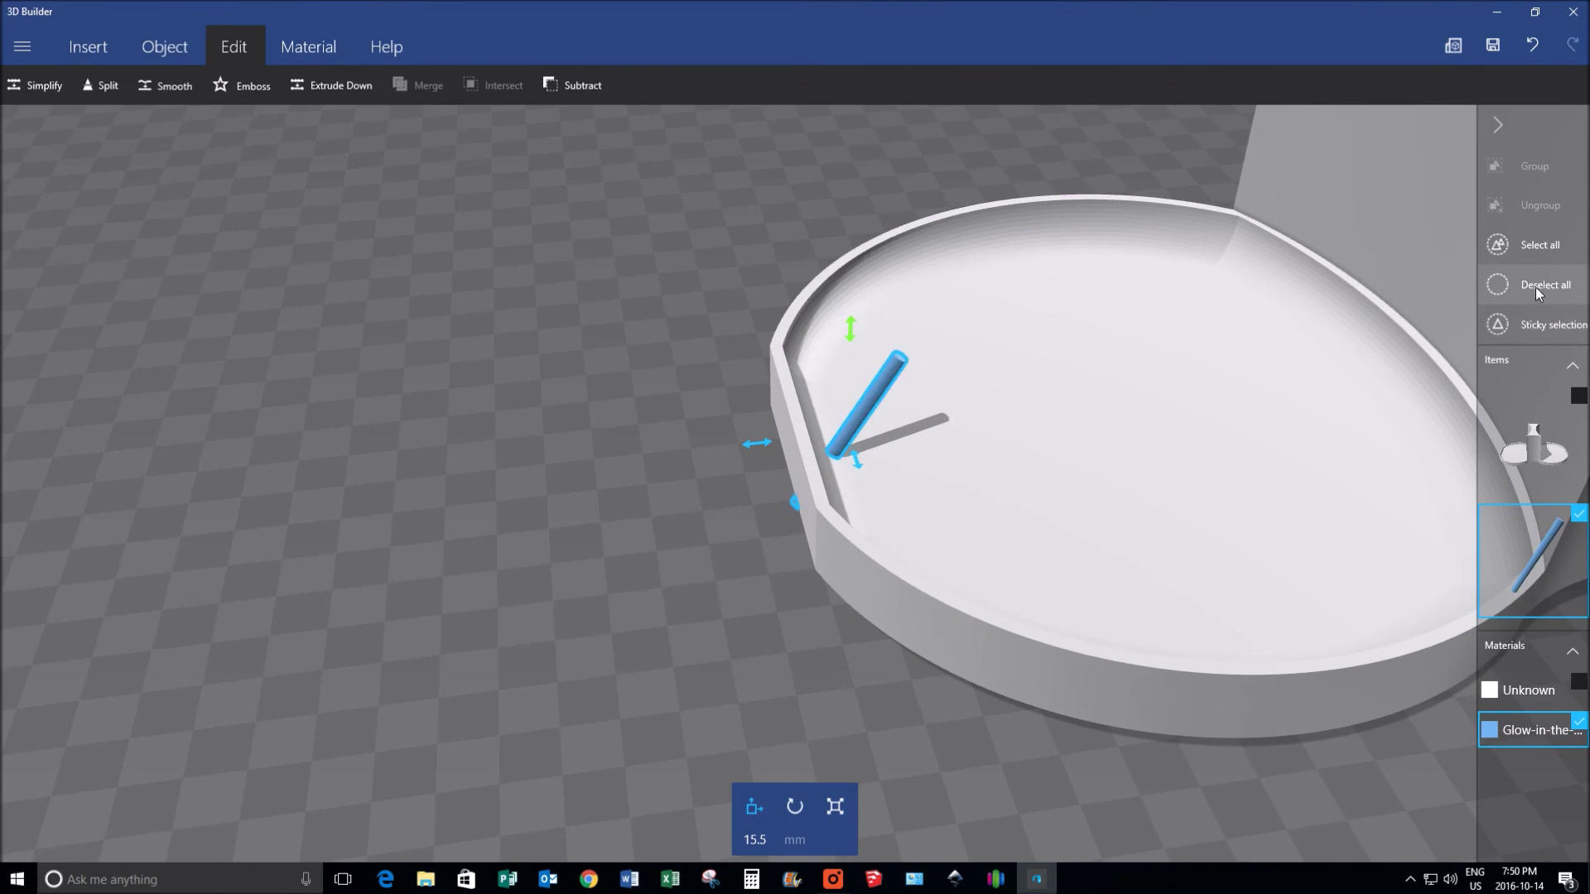
{"action": "left_click", "coordinate": [1542, 247]}
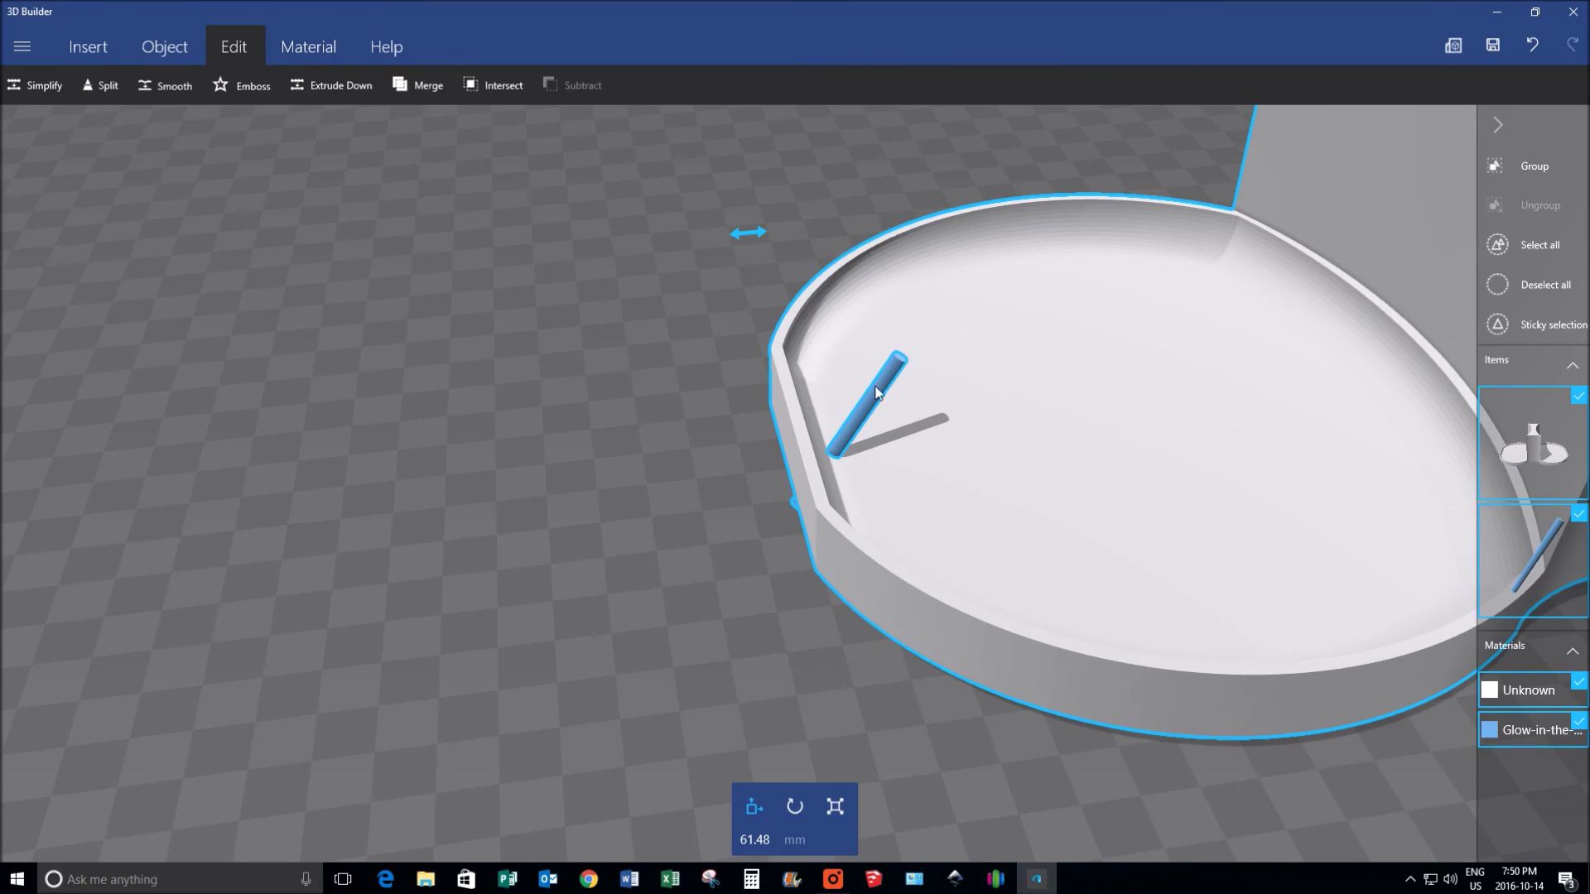
{"action": "left_click", "coordinate": [906, 357]}
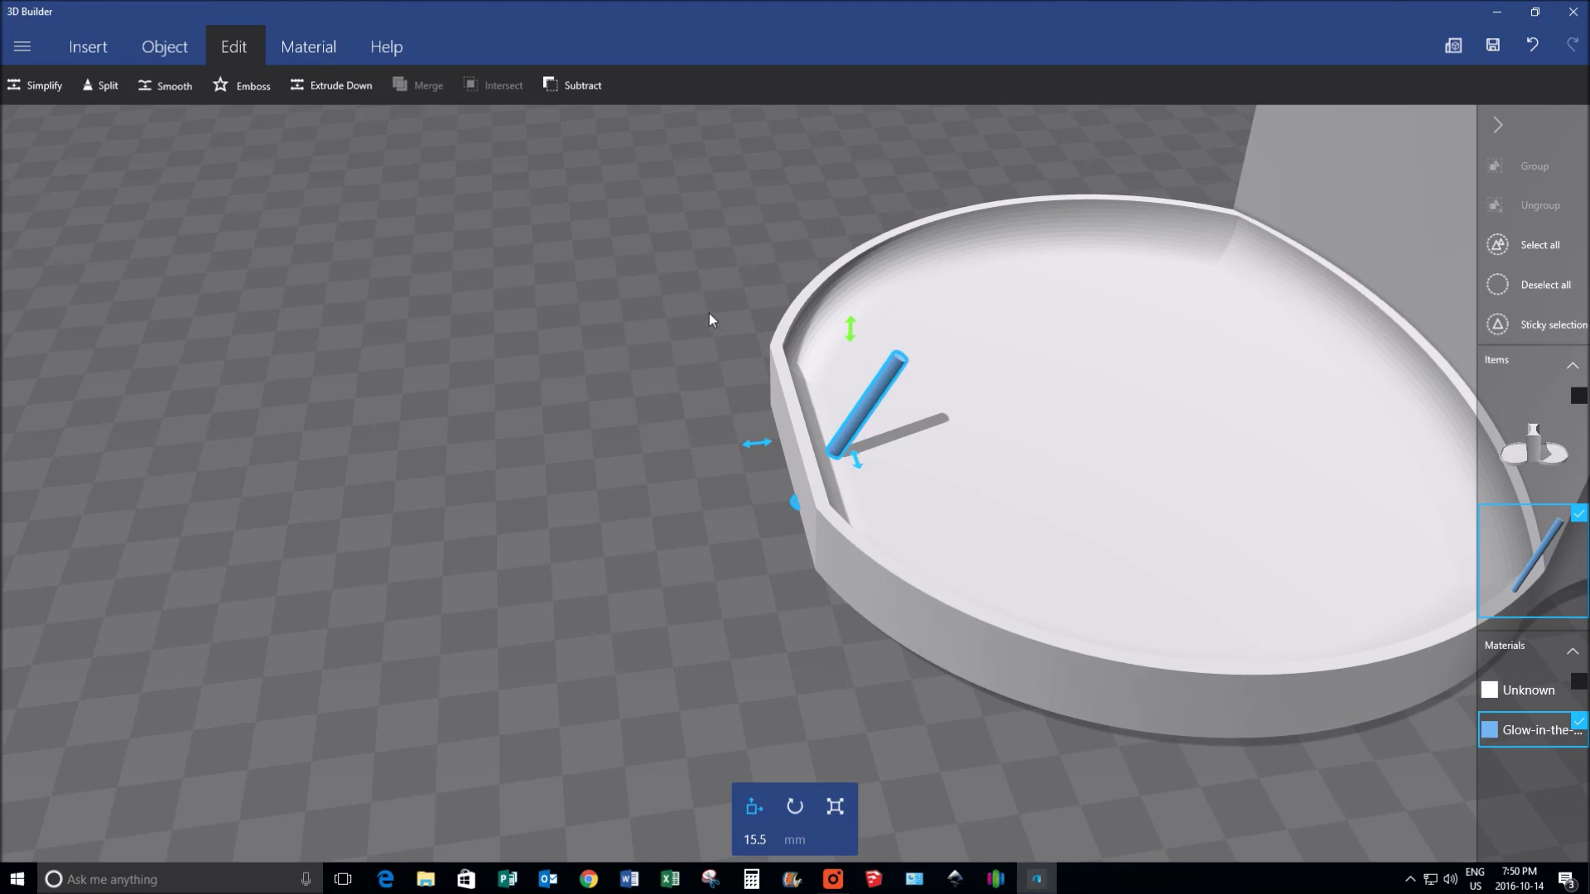
{"action": "left_click", "coordinate": [588, 88]}
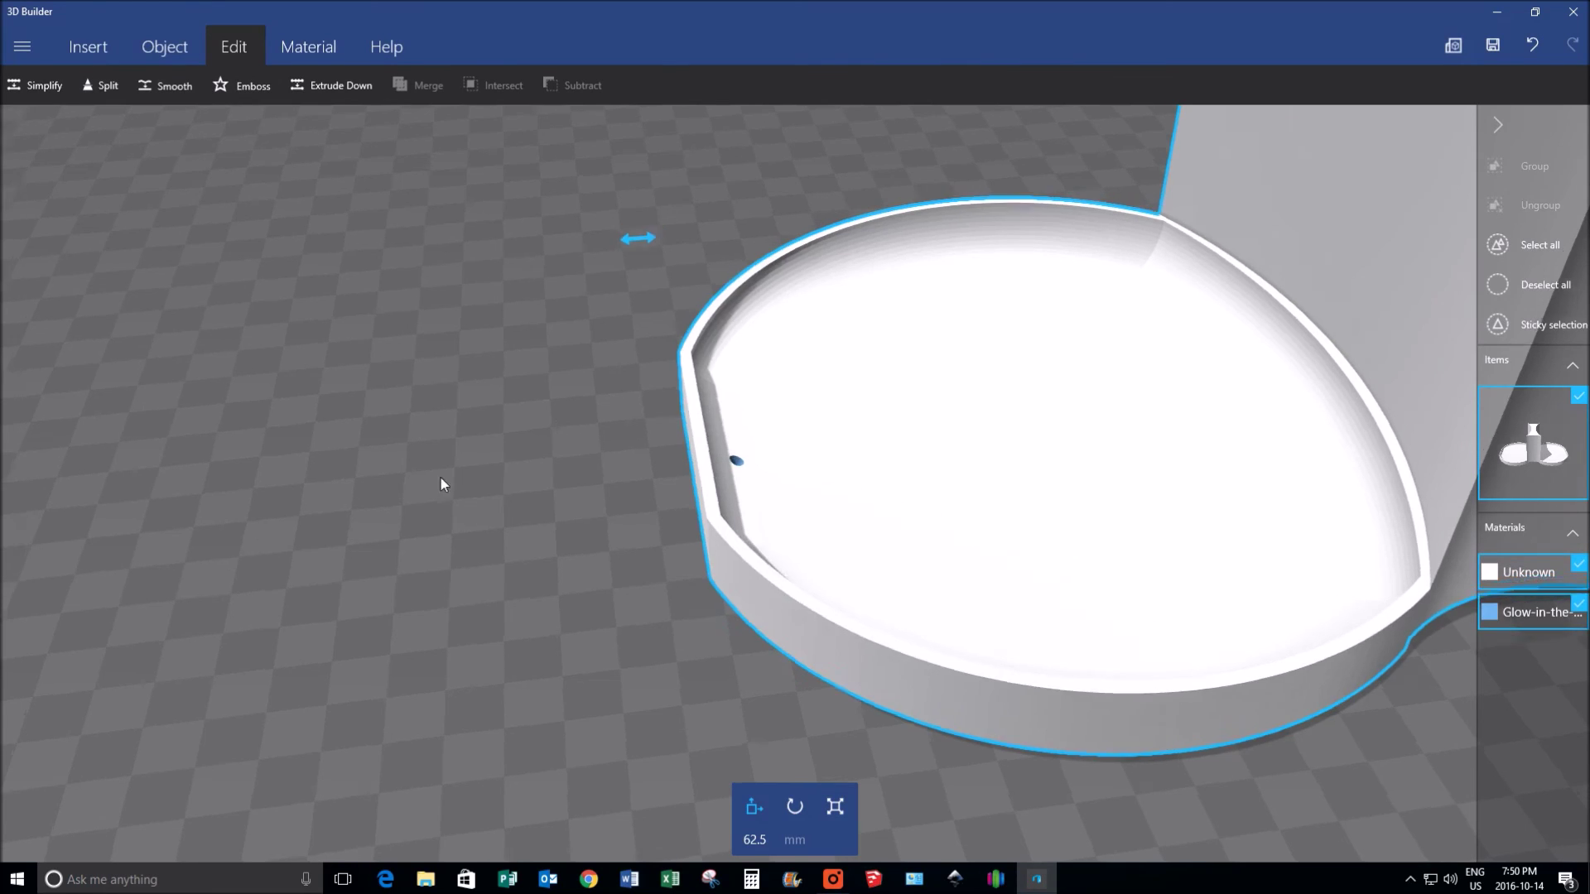
{"action": "scroll", "coordinate": [530, 459], "scroll_direction": "up", "scroll_amount": 5}
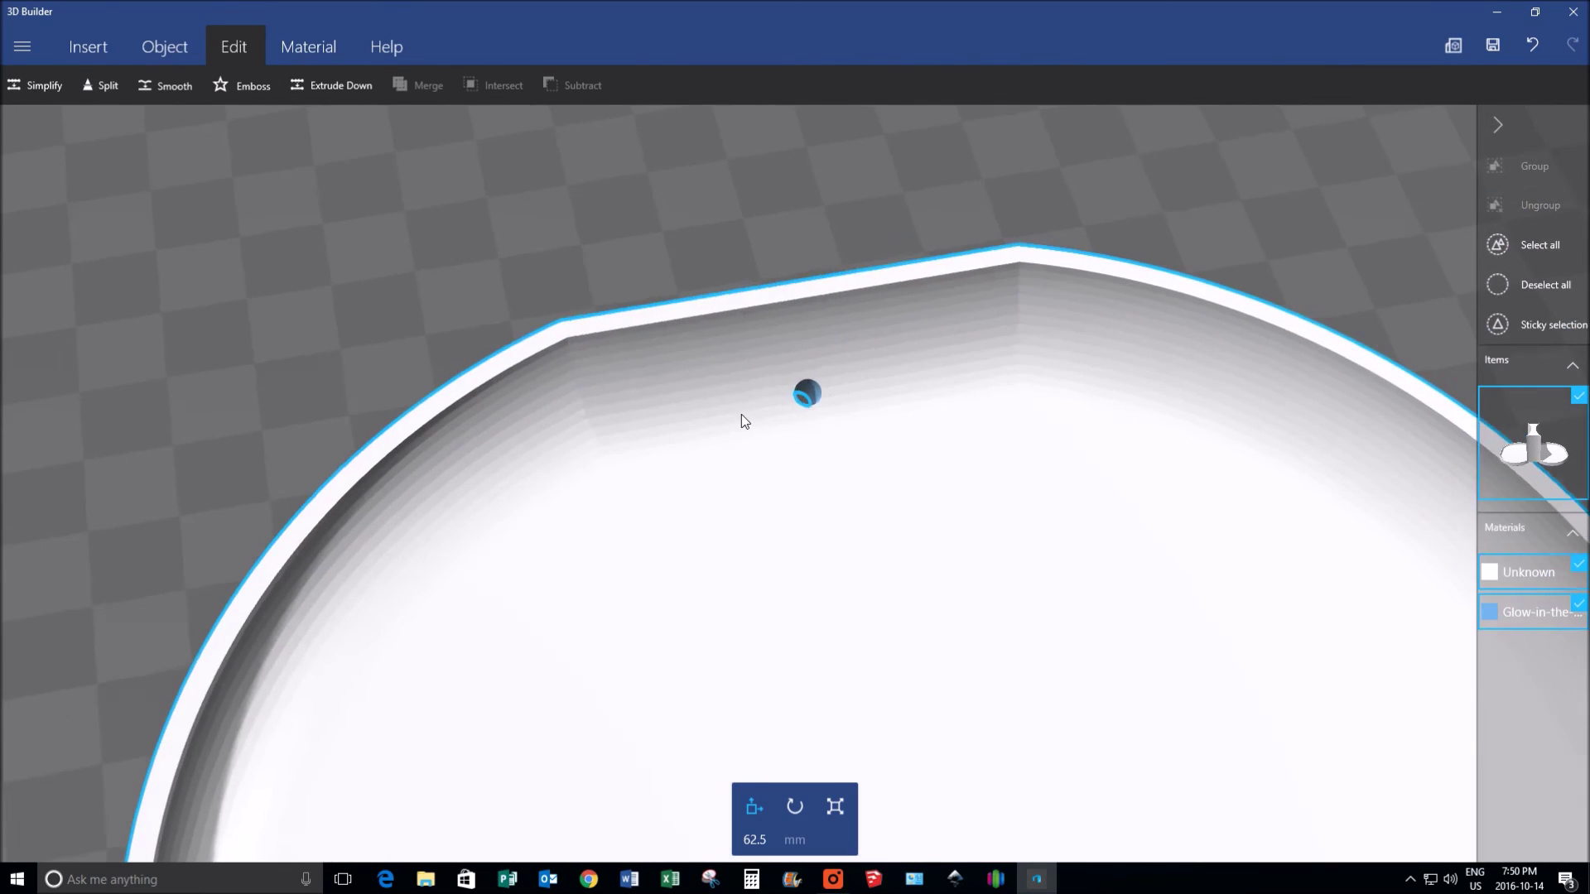